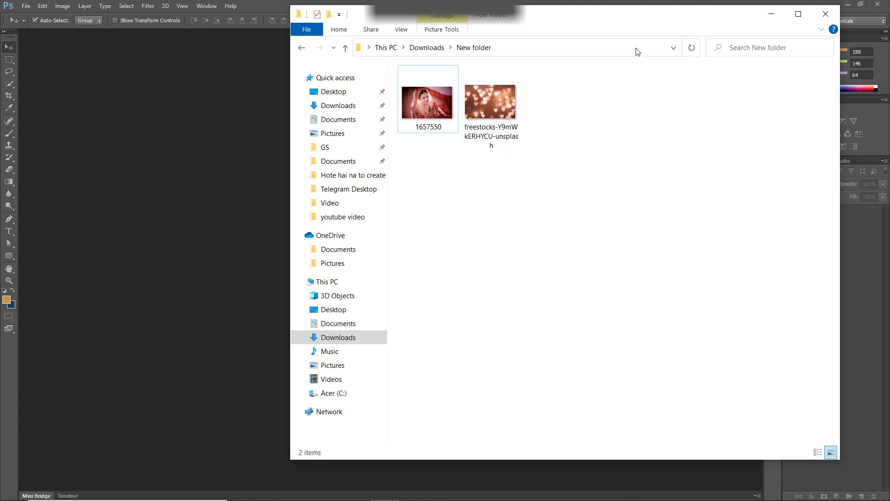
# - Open the image 1657550 from the New folder in Downloads in Photoshop
pyautogui.moveTo(603, 23); pyautogui.dragTo(602, 42)
pyautogui.click(435, 108)
pyautogui.click(523, 226)
pyautogui.moveTo(427, 121); pyautogui.dragTo(244, 155)
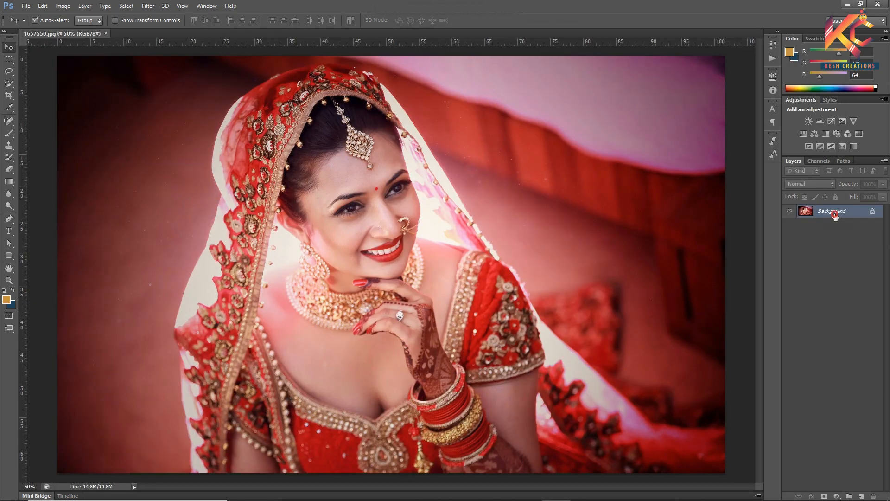
# - Unlock the Background as Layer 0, duplicate it, and hide the original layer
pyautogui.doubleClick(835, 215)
pyautogui.click(535, 157)
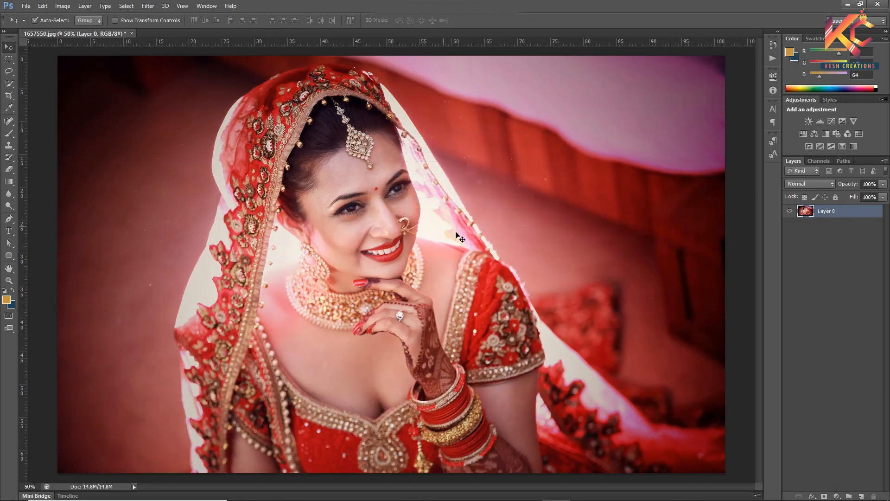
pyautogui.hotkey('ctrl', 'j')
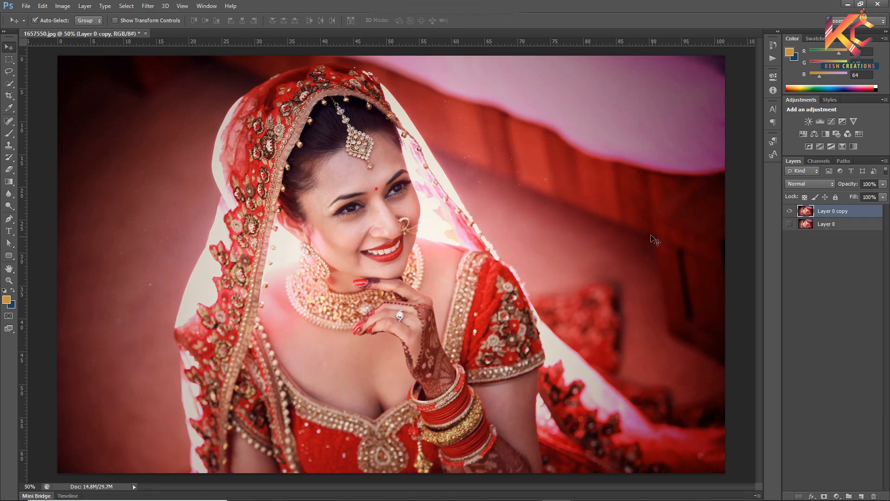
# - Outline a strip of the gold bangle on the wrist with the Pen tool and convert the path to a selection
pyautogui.click(15, 62)
pyautogui.click(8, 219)
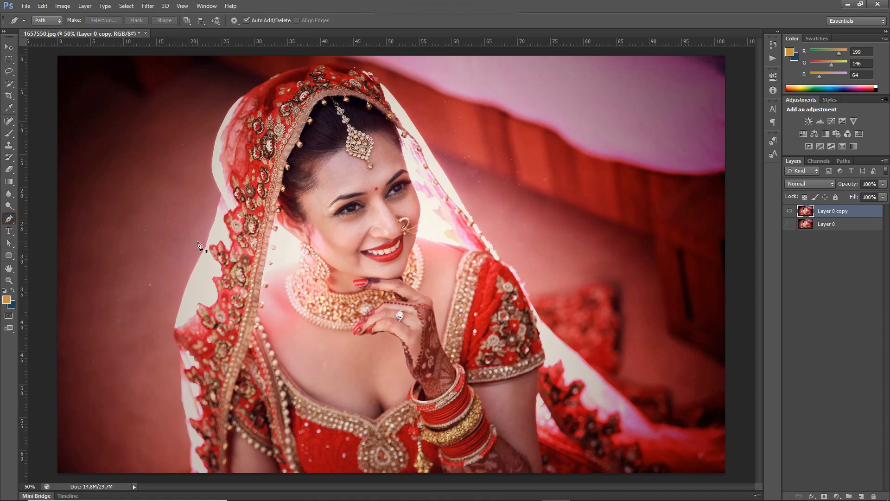
pyautogui.hotkey('ctrl', '+')
pyautogui.hotkey('ctrl', '+')
pyautogui.hotkey('ctrl', '+')
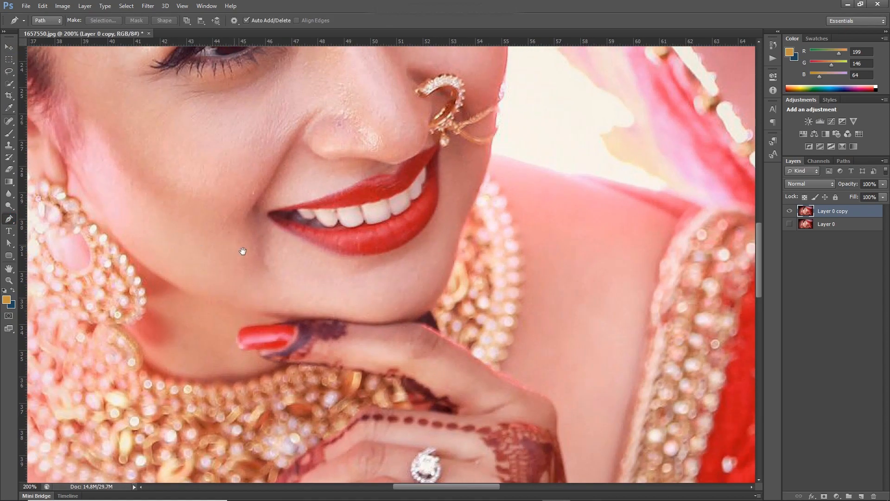
pyautogui.moveTo(265, 266); pyautogui.dragTo(277, 55)
pyautogui.moveTo(309, 362); pyautogui.dragTo(282, 236)
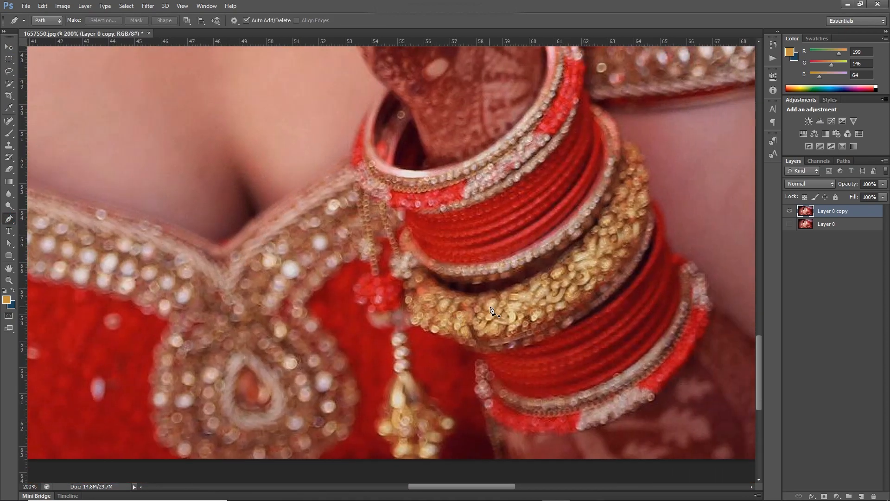
pyautogui.click(492, 304)
pyautogui.moveTo(624, 238); pyautogui.dragTo(636, 185)
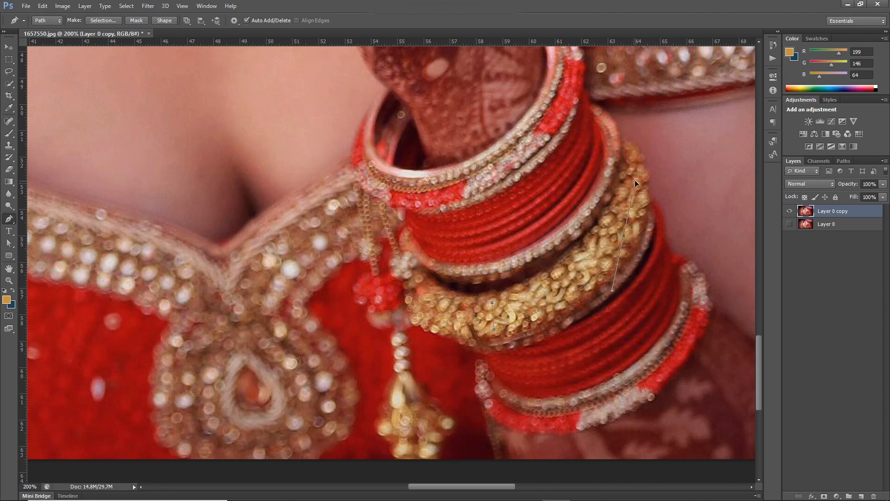
pyautogui.click(493, 303)
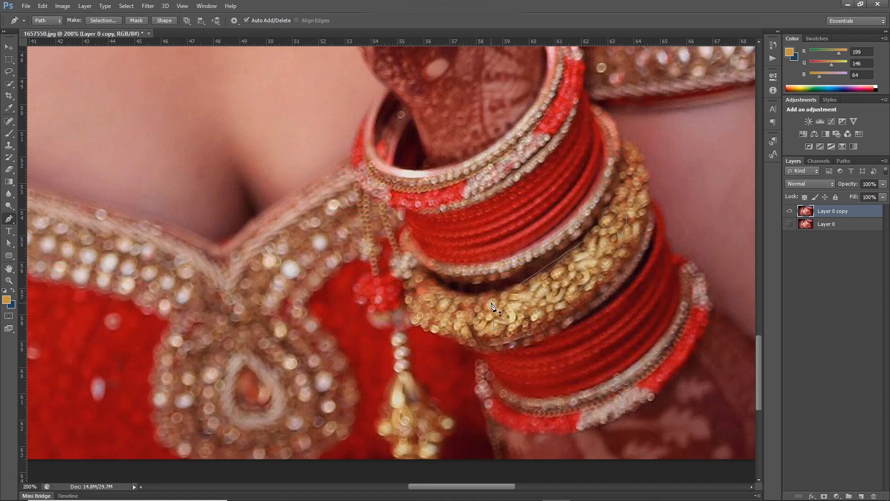
pyautogui.click(551, 264)
pyautogui.hotkey('ctrl', 'Return')
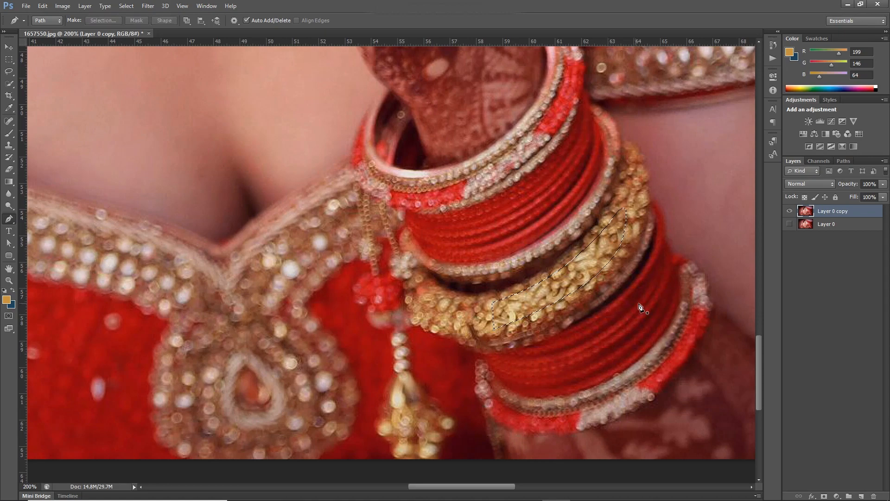
# - Copy the selected gold bangle strip onto a new layer
pyautogui.hotkey('ctrl', '-')
pyautogui.hotkey('ctrl', '-')
pyautogui.hotkey('ctrl', '-')
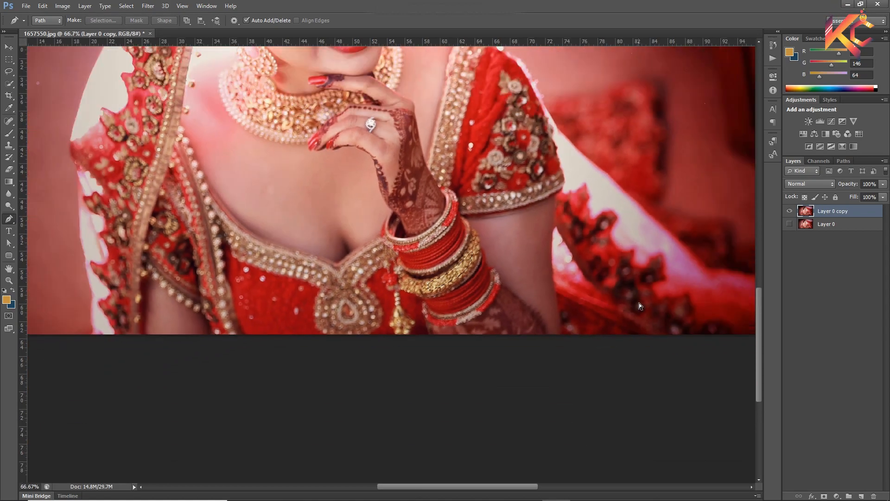
pyautogui.hotkey('ctrl', 'j')
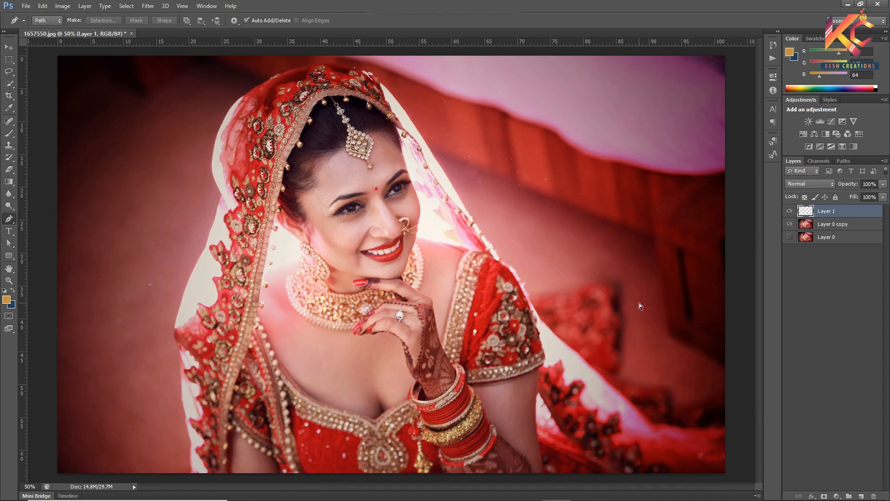
# - Enlarge the bangle strip with Free Transform to about 2074% in width and height, placing it across the photo
pyautogui.hotkey('ctrl', 't')
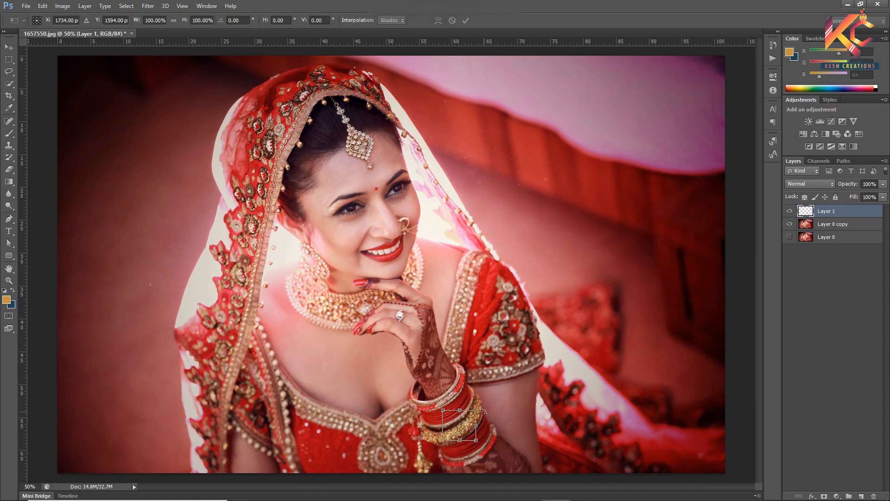
pyautogui.moveTo(463, 430); pyautogui.dragTo(330, 272)
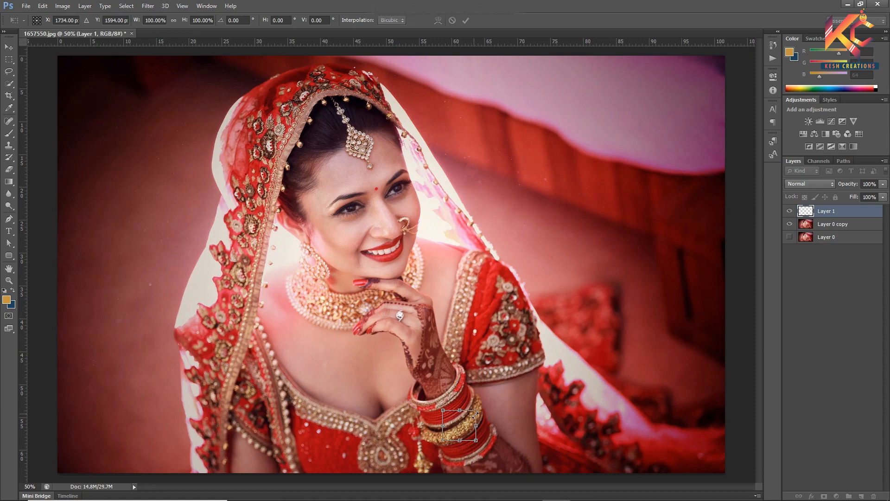
pyautogui.moveTo(476, 411); pyautogui.dragTo(576, 300)
pyautogui.moveTo(537, 421); pyautogui.dragTo(263, 233)
pyautogui.moveTo(314, 118); pyautogui.dragTo(453, 80)
pyautogui.moveTo(302, 227); pyautogui.dragTo(253, 382)
pyautogui.moveTo(395, 160); pyautogui.dragTo(502, 91)
pyautogui.moveTo(317, 367); pyautogui.dragTo(403, 246)
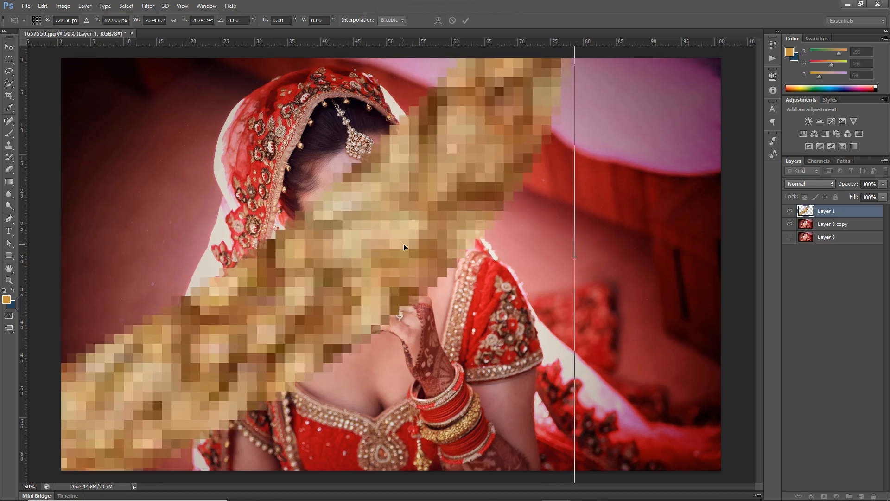
# - Scale the bangle strip up further, move it over the photo's upper-left corner, and apply the transform
pyautogui.hotkey('ctrl', '-')
pyautogui.hotkey('ctrl', '-')
pyautogui.hotkey('ctrl', '-')
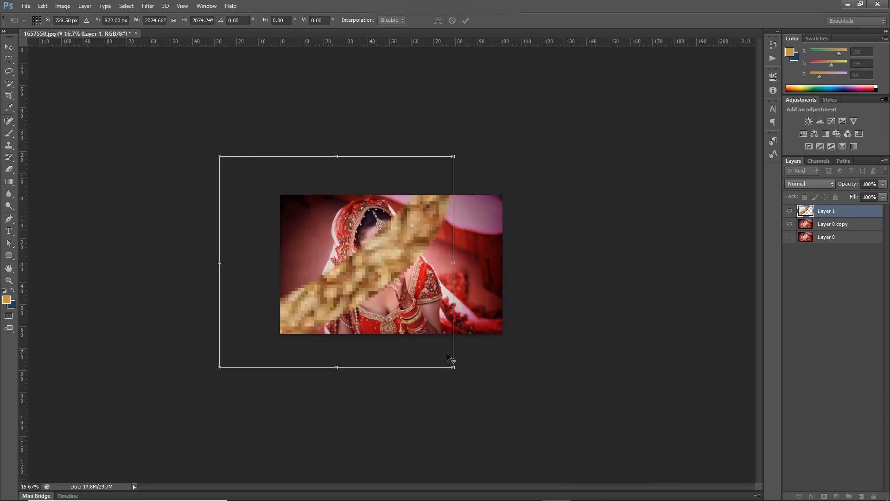
pyautogui.moveTo(453, 368); pyautogui.dragTo(523, 430)
pyautogui.moveTo(386, 276); pyautogui.dragTo(351, 199)
pyautogui.press('Return')
# - Make three copies of the bangle strip layer and offset them diagonally so the gold texture covers the whole canvas
pyautogui.press('p')
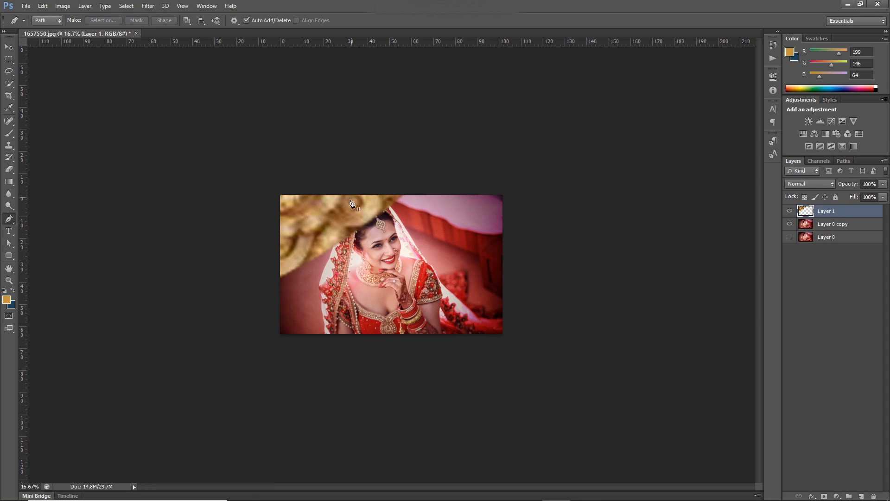
pyautogui.click(335, 219)
pyautogui.click(8, 48)
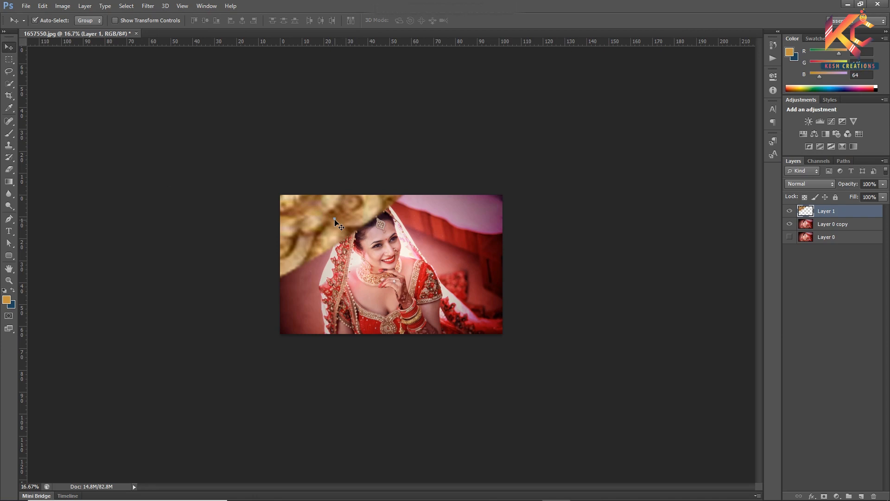
pyautogui.moveTo(336, 223)
pyautogui.mouseDown()
pyautogui.moveTo(343, 232)
pyautogui.moveTo(333, 228)
pyautogui.moveTo(327, 260)
pyautogui.moveTo(334, 223)
pyautogui.mouseUp()
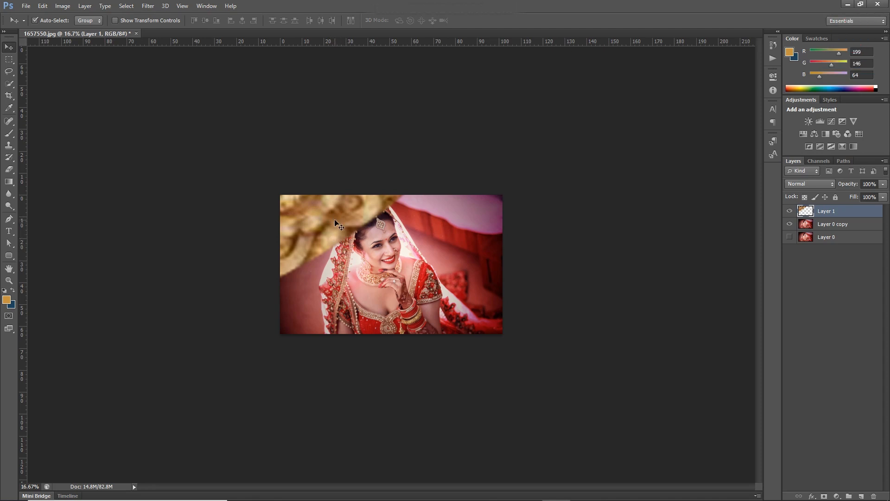
pyautogui.hotkey('ctrl', 'j')
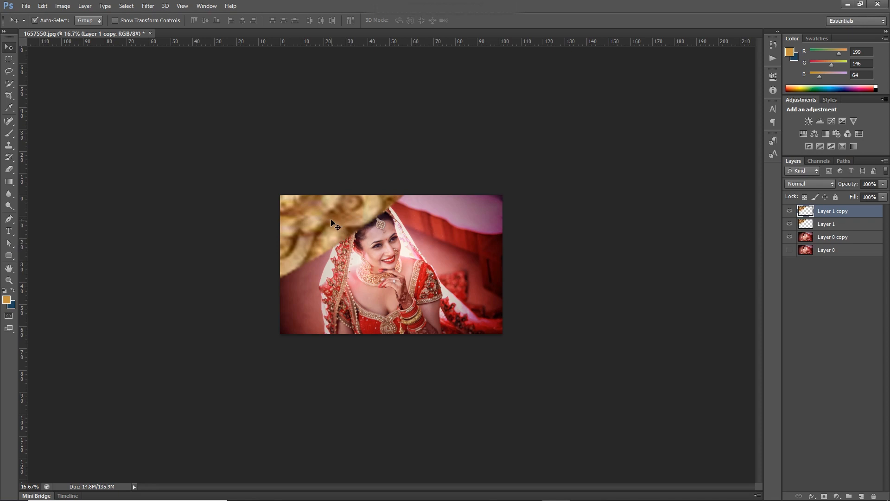
pyautogui.click(333, 232)
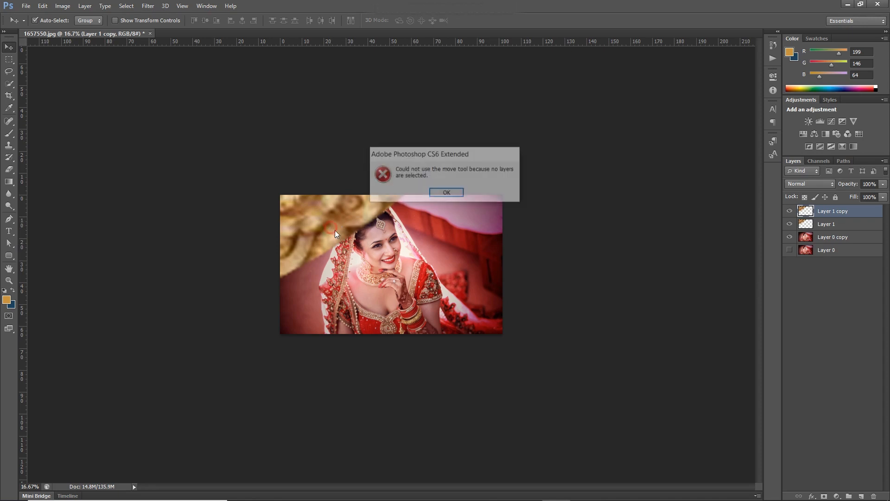
pyautogui.click(447, 194)
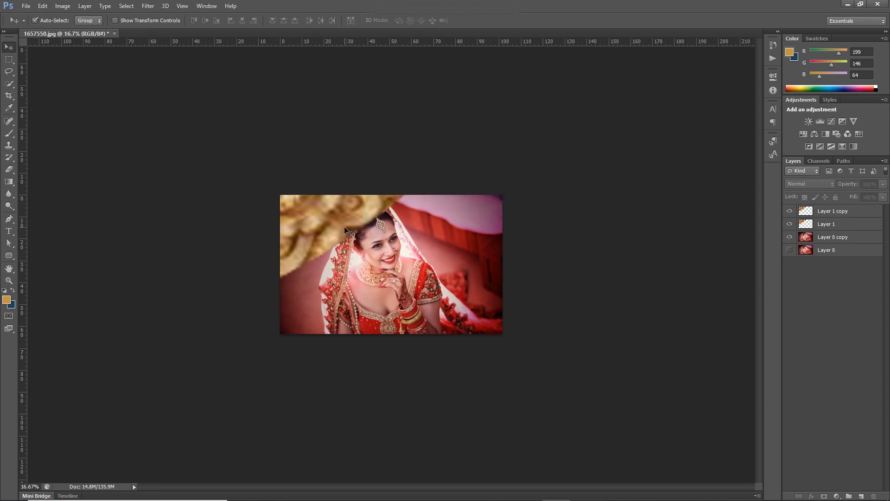
pyautogui.moveTo(345, 227); pyautogui.dragTo(486, 365)
pyautogui.moveTo(371, 269); pyautogui.dragTo(461, 306)
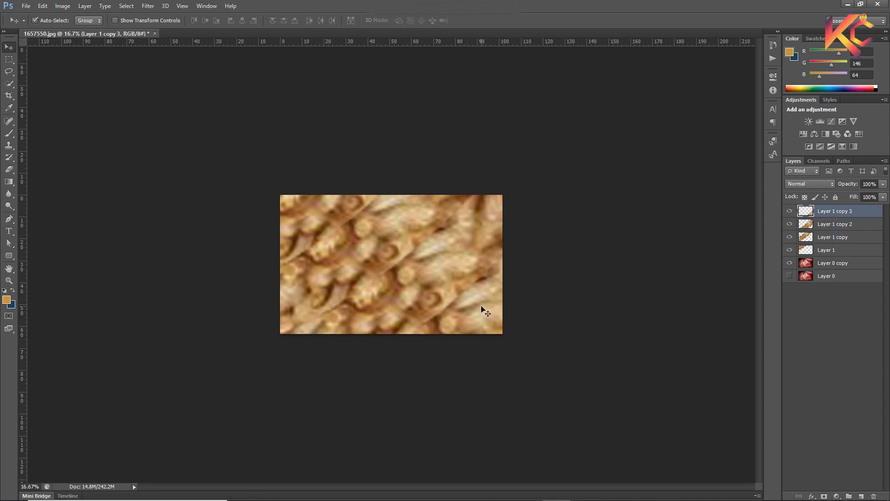
# - Merge Layer 1 and its three copies into a single texture layer
pyautogui.keyDown('shift'); pyautogui.click(824, 254); pyautogui.keyUp('shift')
pyautogui.rightClick(824, 254)
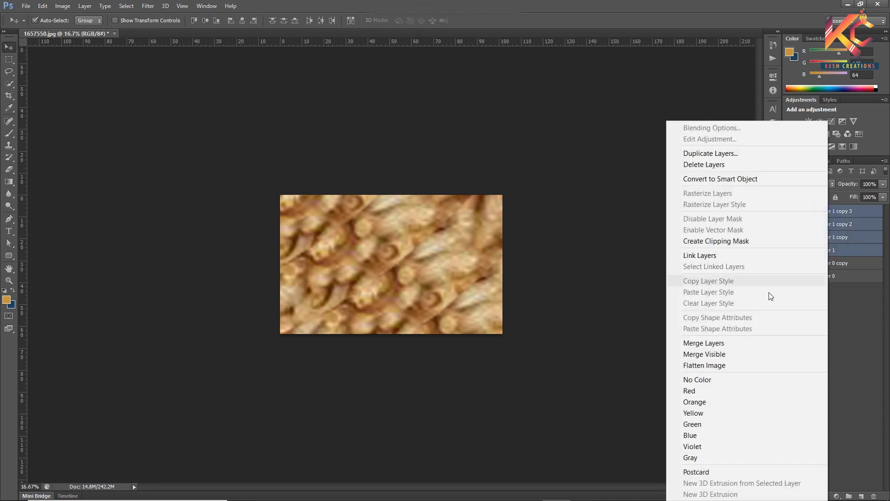
pyautogui.click(714, 343)
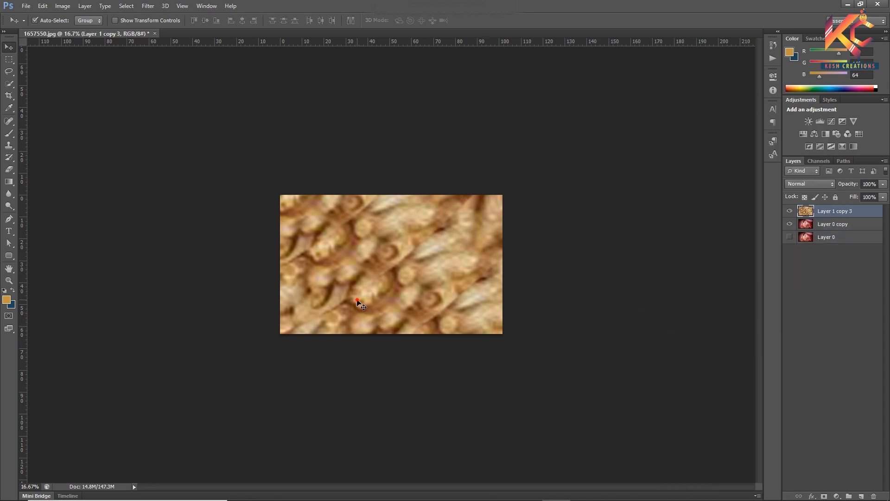
# - Enlarge the merged gold texture layer around its centre with Free Transform and apply the change
pyautogui.hotkey('ctrl', 't')
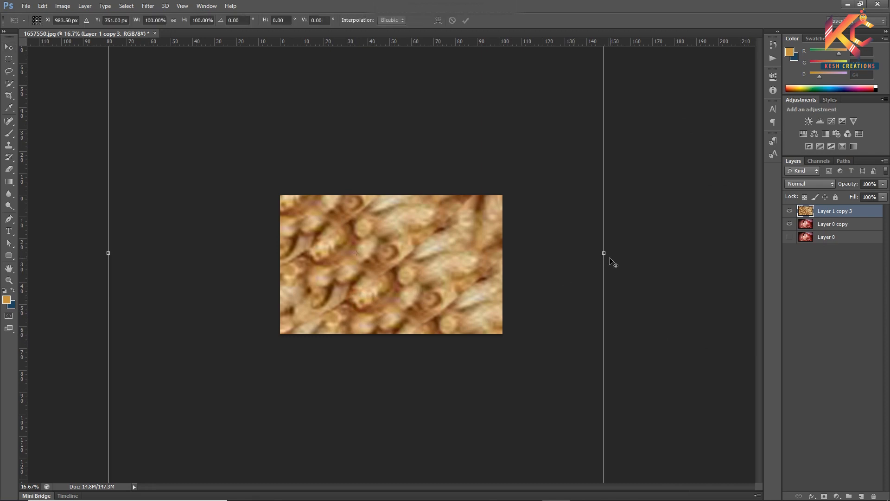
pyautogui.moveTo(606, 255); pyautogui.dragTo(637, 254)
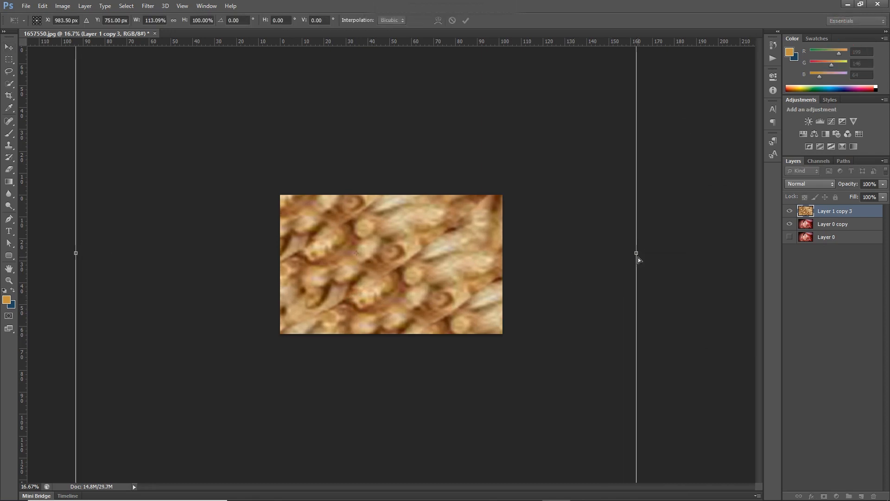
pyautogui.hotkey('ctrl', 'z')
pyautogui.hotkey('ctrl', '-')
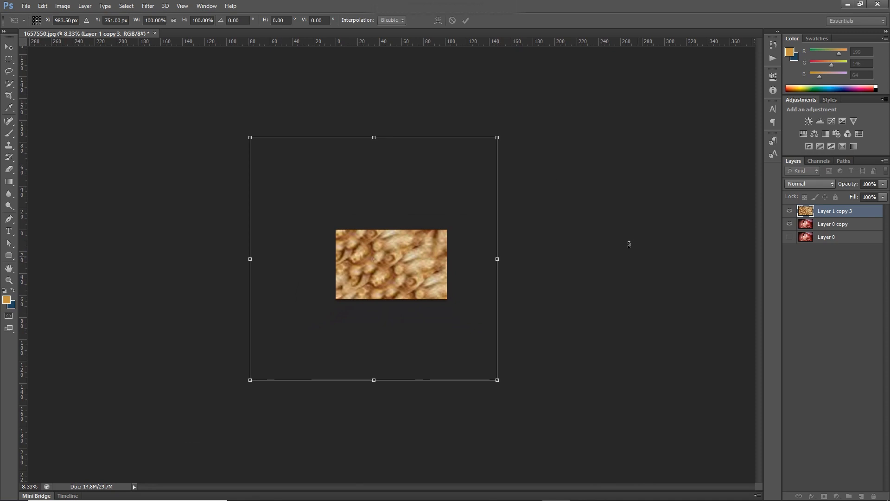
pyautogui.moveTo(498, 137); pyautogui.dragTo(556, 120)
pyautogui.press('Return')
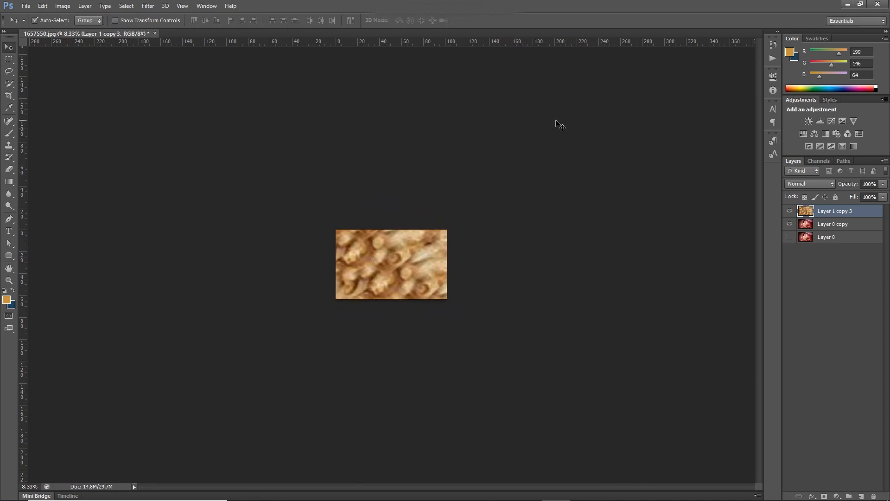
# - Shift the enlarged gold texture slightly toward the upper right while keeping the canvas fully covered
pyautogui.moveTo(386, 274); pyautogui.dragTo(398, 269)
pyautogui.hotkey('ctrl', '+')
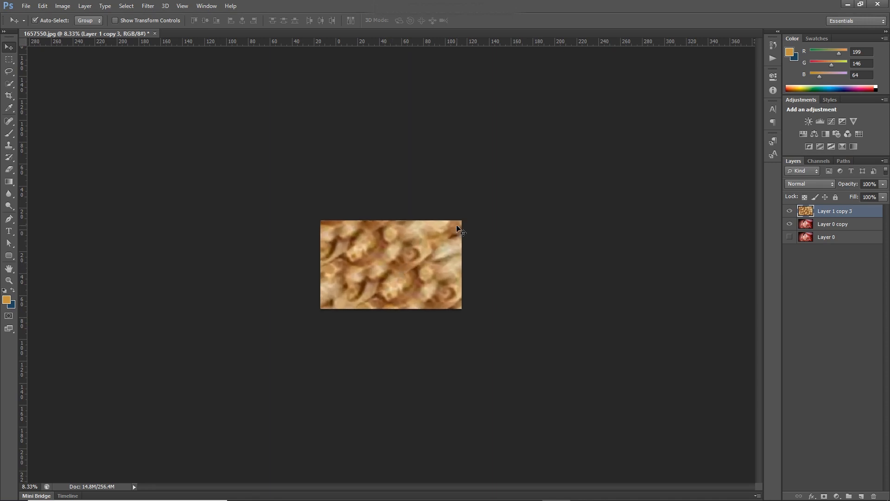
pyautogui.hotkey('ctrl', '+')
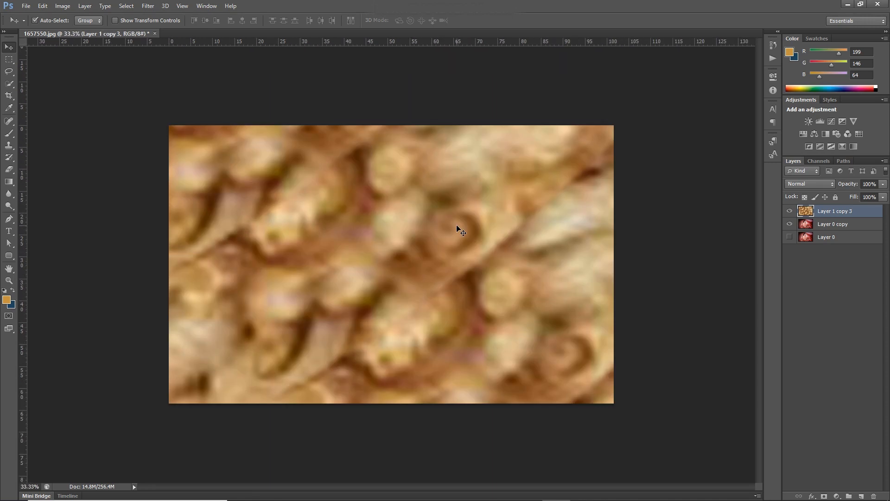
pyautogui.hotkey('ctrl', '+')
pyautogui.rightClick(807, 227)
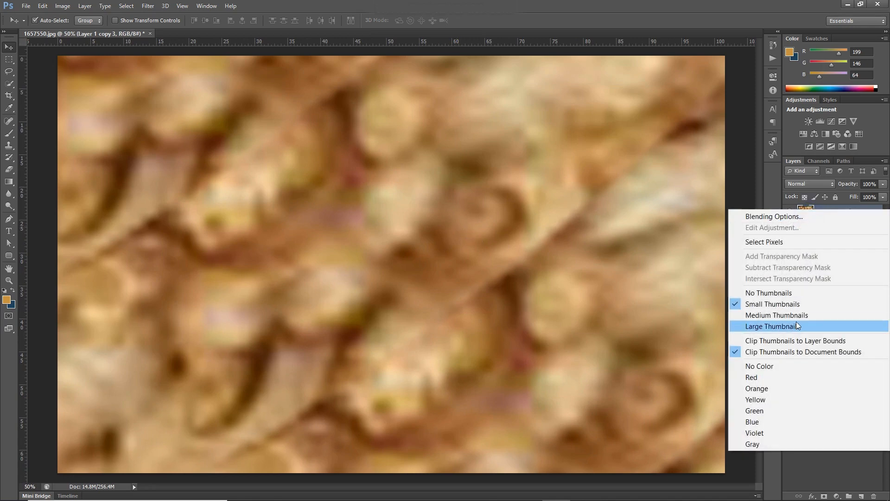
pyautogui.click(845, 469)
pyautogui.click(885, 161)
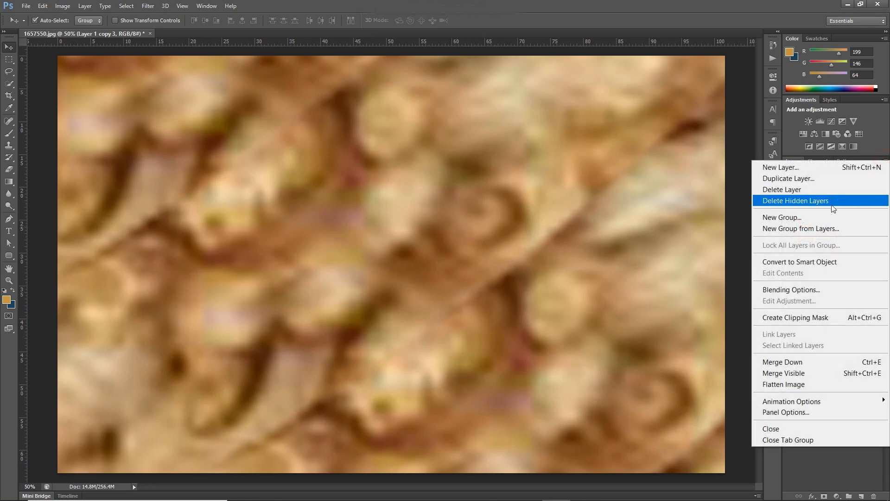
pyautogui.click(827, 470)
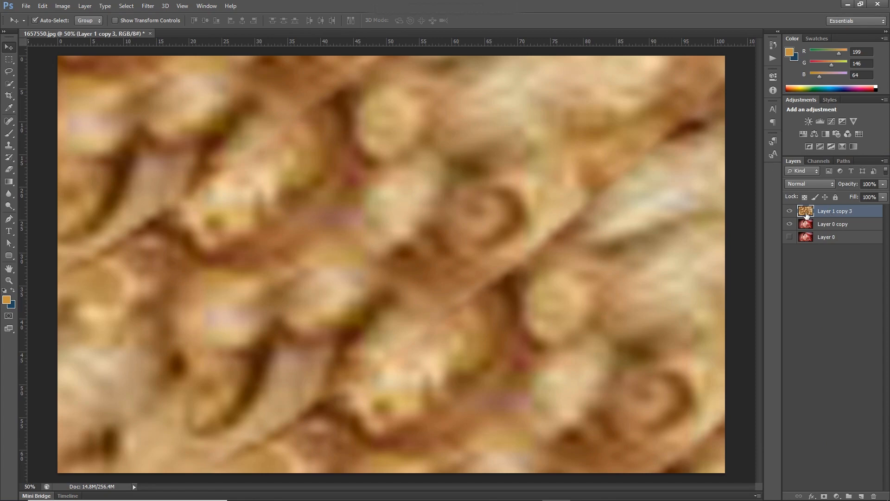
# - Convert the merged gold texture layer, Layer 1 copy 3, to a Smart Object
pyautogui.rightClick(806, 213)
pyautogui.rightClick(835, 207)
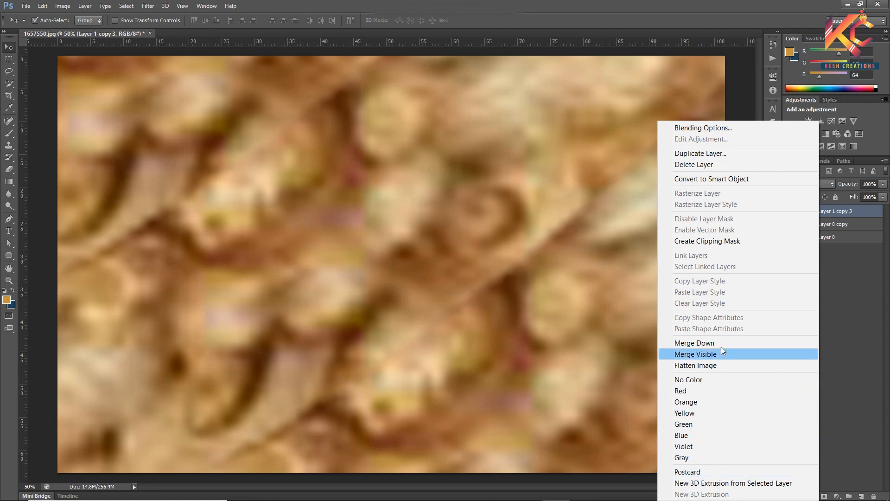
pyautogui.click(712, 179)
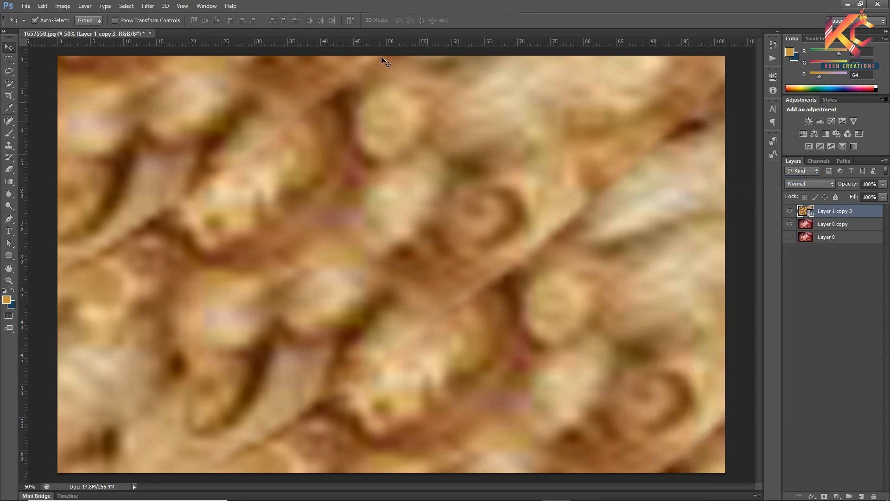
# - Apply a Gaussian Blur with a radius of about 86 pixels to the gold texture Smart Object
pyautogui.click(153, 7)
pyautogui.moveTo(191, 123)
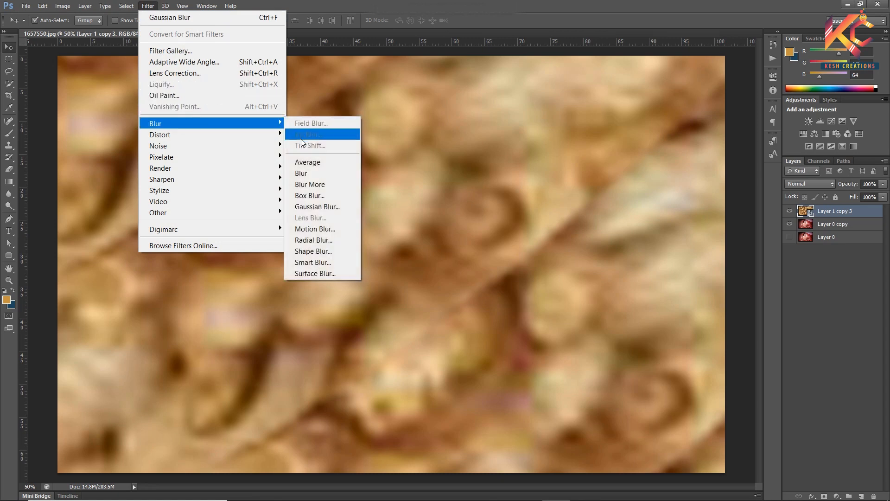
pyautogui.click(310, 207)
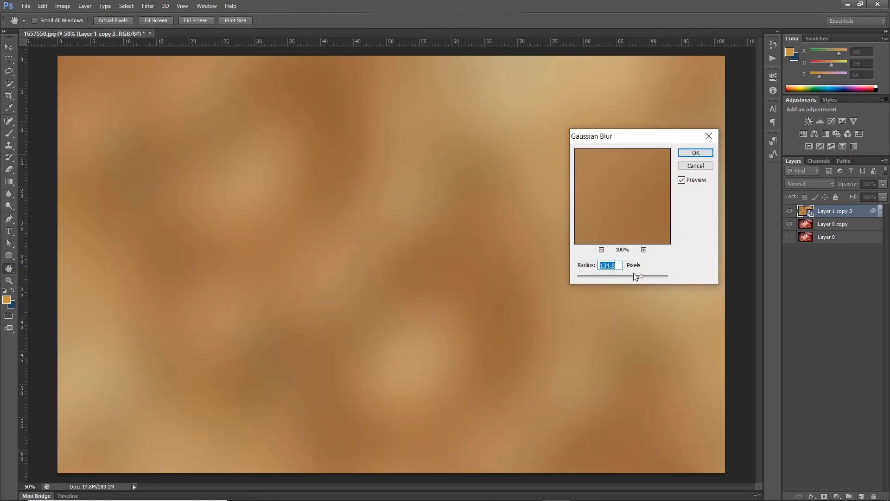
pyautogui.moveTo(640, 277); pyautogui.dragTo(633, 274)
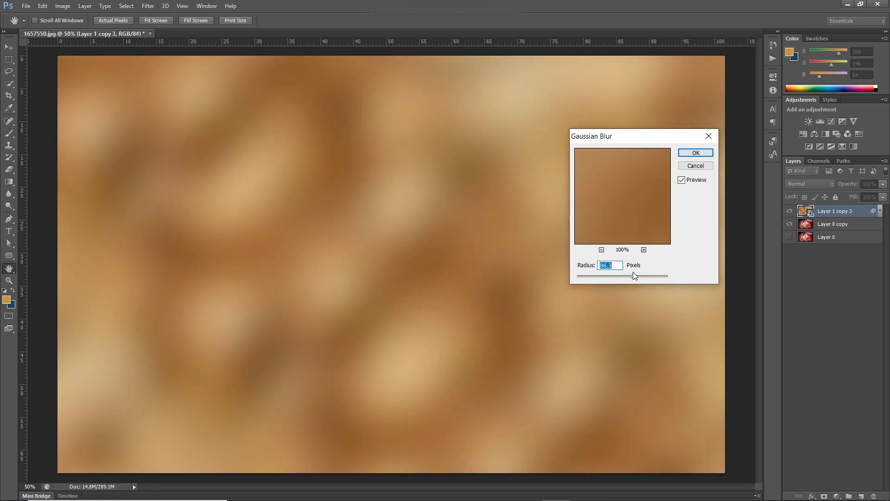
pyautogui.click(690, 153)
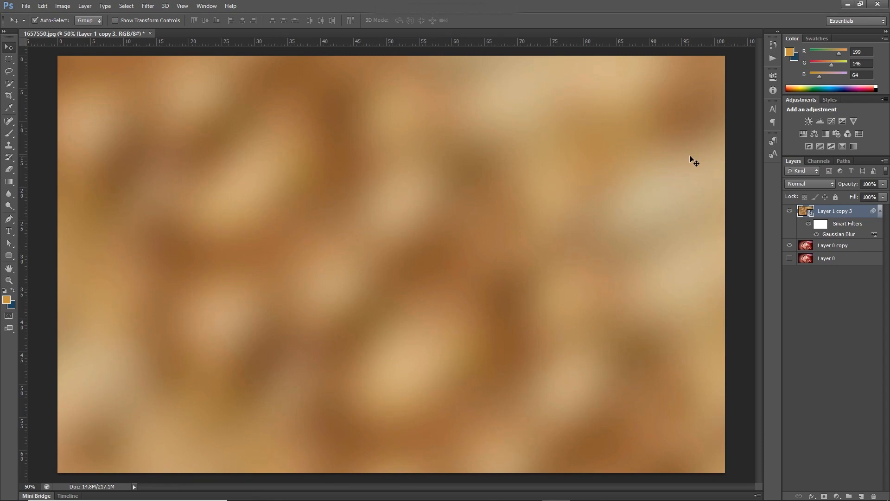
# - Lower the gold texture layer's opacity to 60% and rasterize the Smart Object
pyautogui.moveTo(852, 187); pyautogui.dragTo(843, 190)
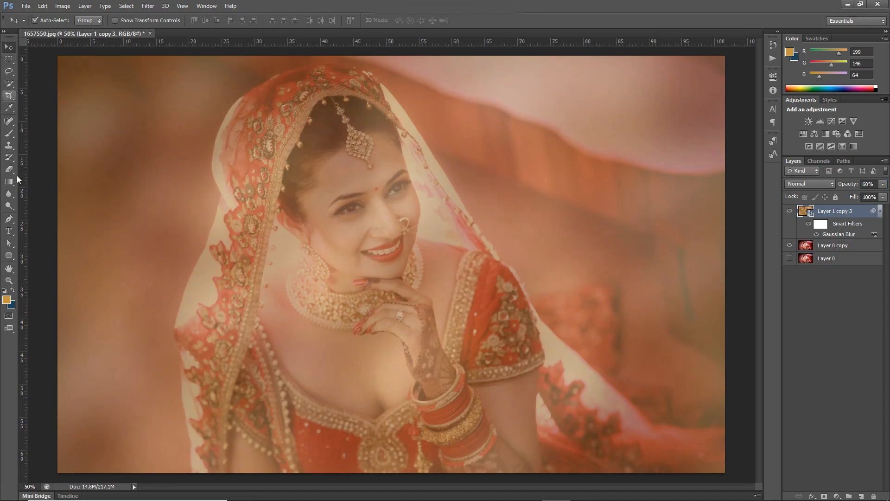
pyautogui.press('e')
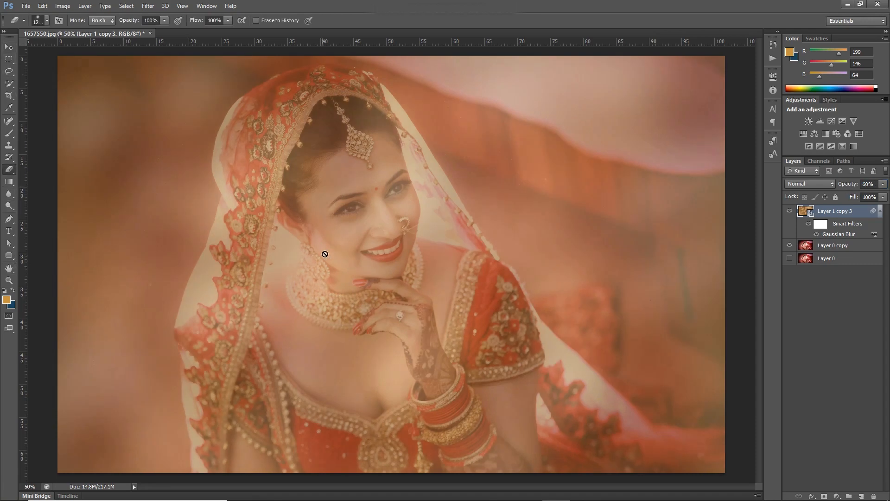
pyautogui.press(']')
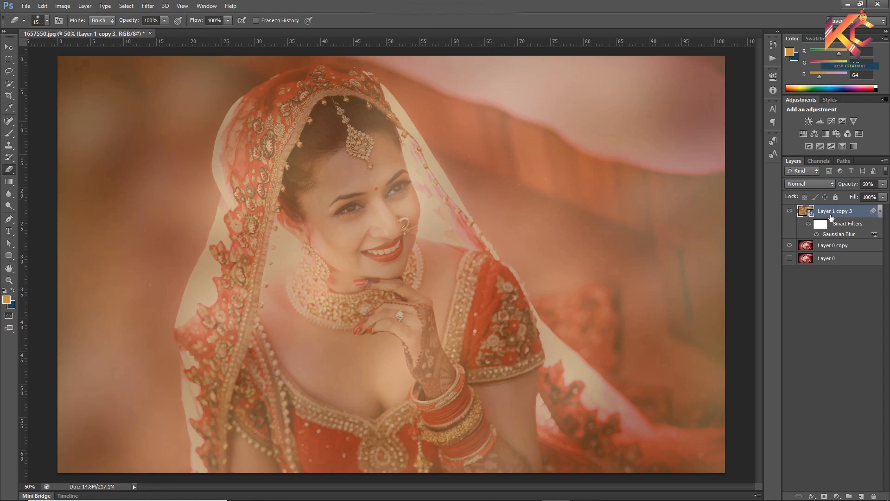
pyautogui.rightClick(830, 216)
pyautogui.click(710, 219)
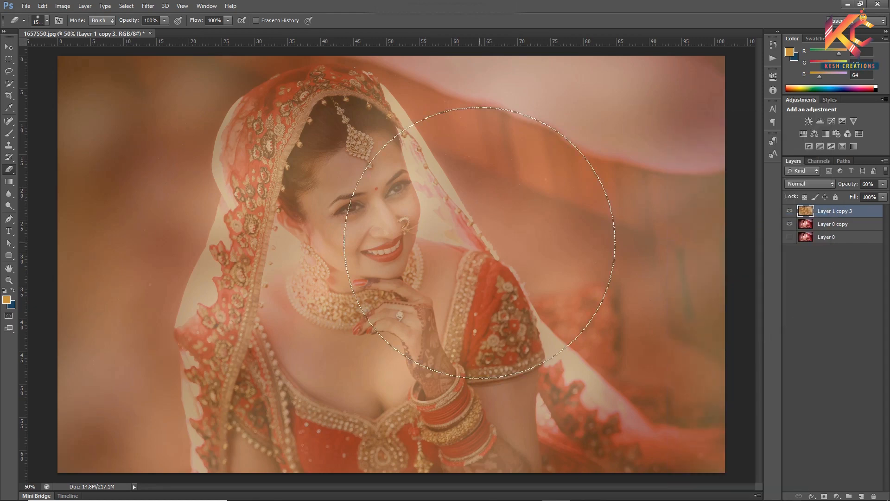
# - Add a layer mask to the rasterized gold texture layer, Layer 1 copy 3
pyautogui.press('v')
pyautogui.hotkey('ctrl', '-')
pyautogui.click(824, 495)
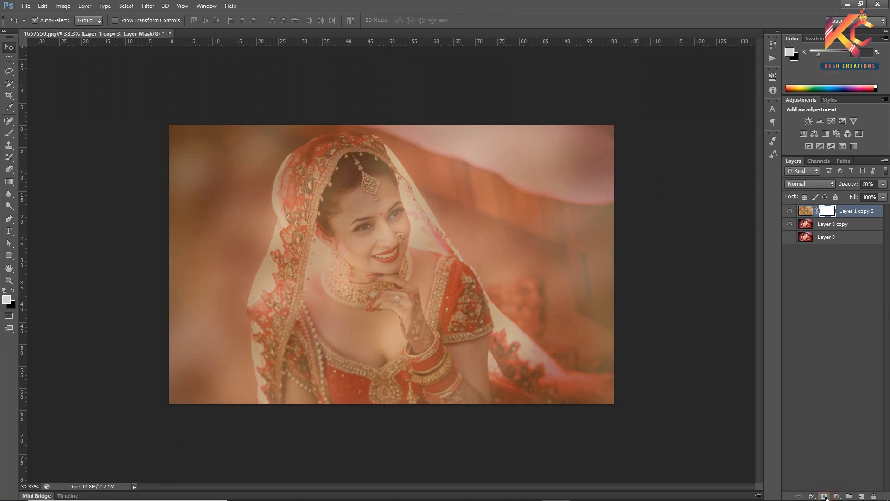
# - Erase the gold texture over the bride on the layer mask with a large soft eraser and set the layer's opacity to 100%
pyautogui.press('e')
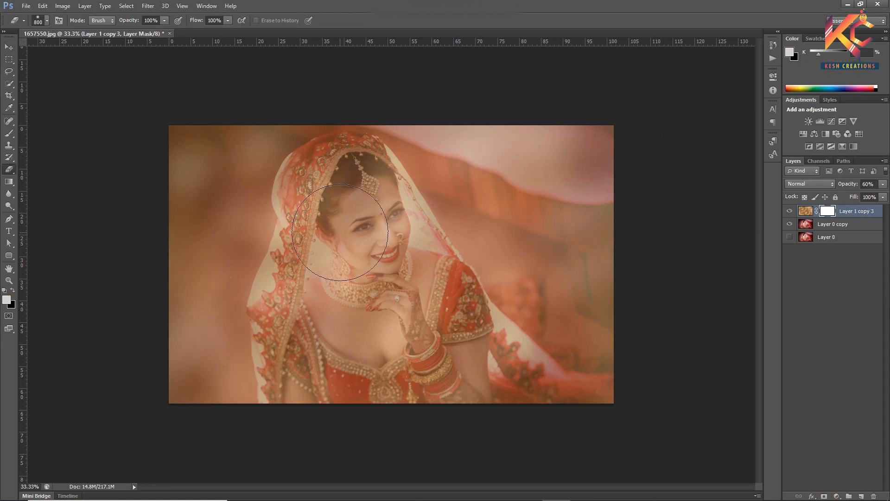
pyautogui.moveTo(351, 187)
pyautogui.mouseDown()
pyautogui.moveTo(312, 294)
pyautogui.moveTo(417, 339)
pyautogui.moveTo(408, 241)
pyautogui.moveTo(357, 203)
pyautogui.moveTo(329, 336)
pyautogui.moveTo(421, 284)
pyautogui.moveTo(367, 181)
pyautogui.moveTo(322, 254)
pyautogui.moveTo(353, 381)
pyautogui.mouseUp()
pyautogui.moveTo(841, 185); pyautogui.dragTo(871, 185)
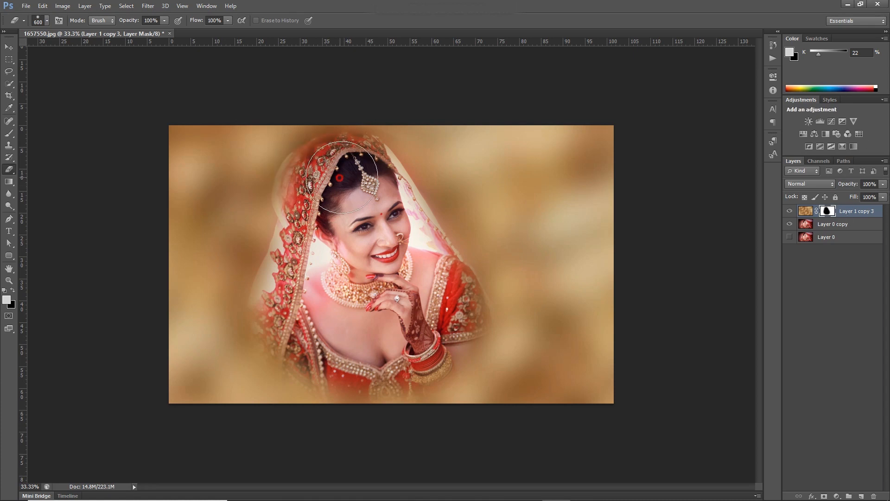
pyautogui.moveTo(304, 357)
pyautogui.mouseDown()
pyautogui.moveTo(398, 337)
pyautogui.moveTo(453, 357)
pyautogui.moveTo(392, 399)
pyautogui.moveTo(401, 382)
pyautogui.moveTo(326, 371)
pyautogui.mouseUp()
pyautogui.hotkey('ctrl', 'z')
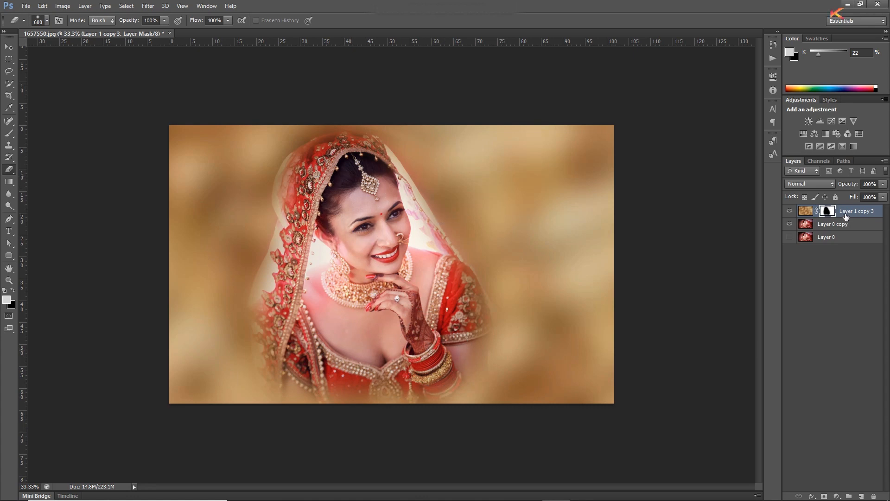
# - Create a new layer above the gold texture and set the foreground colour to orange, RGB 226, 140, 52
pyautogui.click(862, 496)
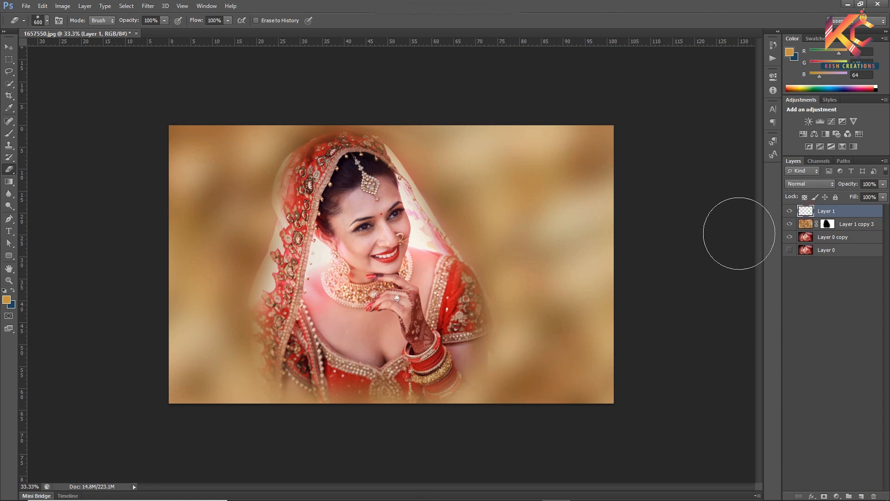
pyautogui.press('i')
pyautogui.click(6, 300)
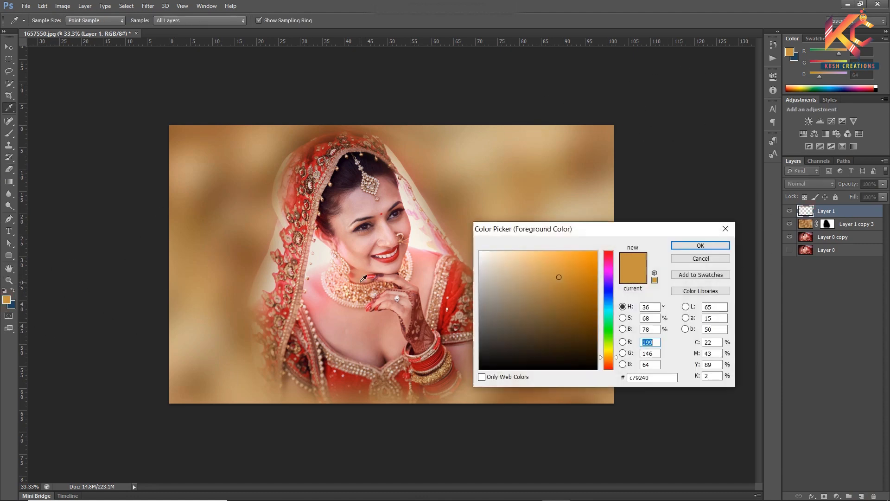
pyautogui.click(187, 268)
pyautogui.click(245, 334)
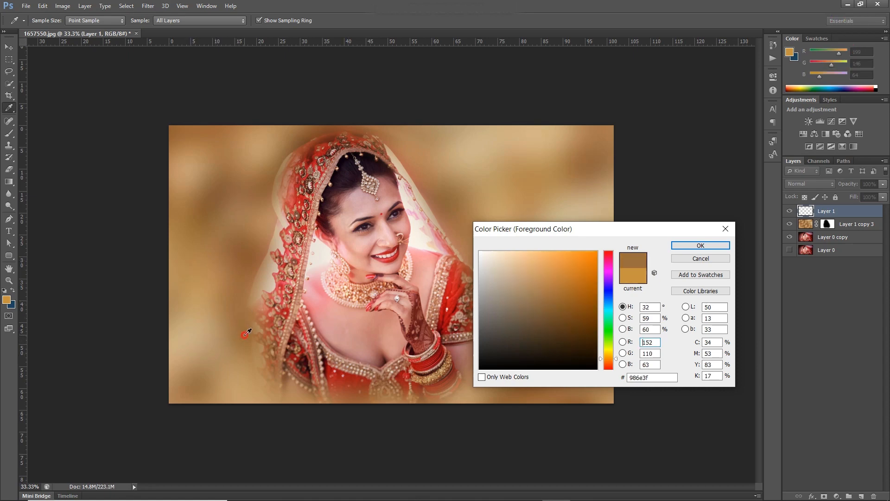
pyautogui.click(192, 255)
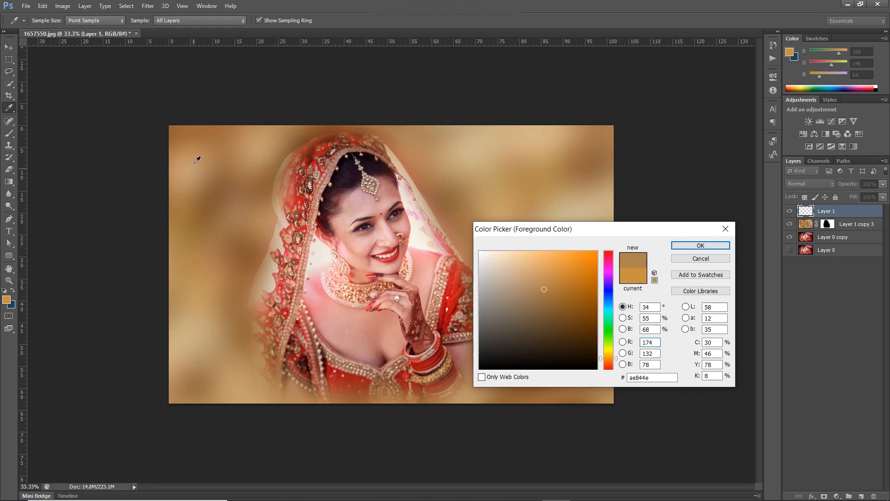
pyautogui.click(190, 137)
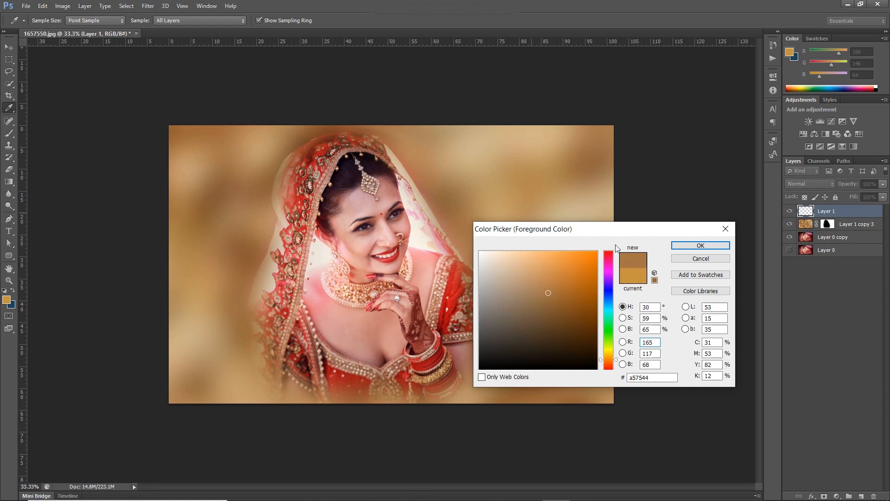
pyautogui.moveTo(553, 292); pyautogui.dragTo(570, 265)
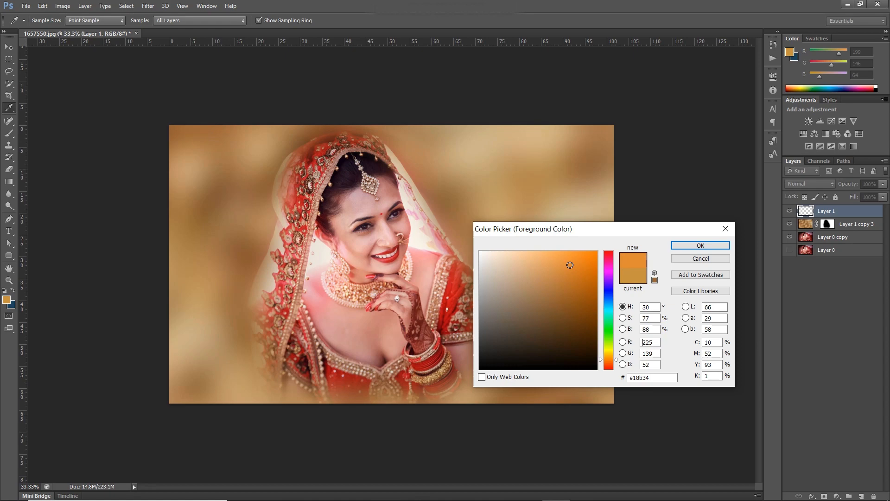
pyautogui.click(701, 246)
# - Fill the new Layer 1 with the orange foreground colour and add a layer mask to it
pyautogui.press('e')
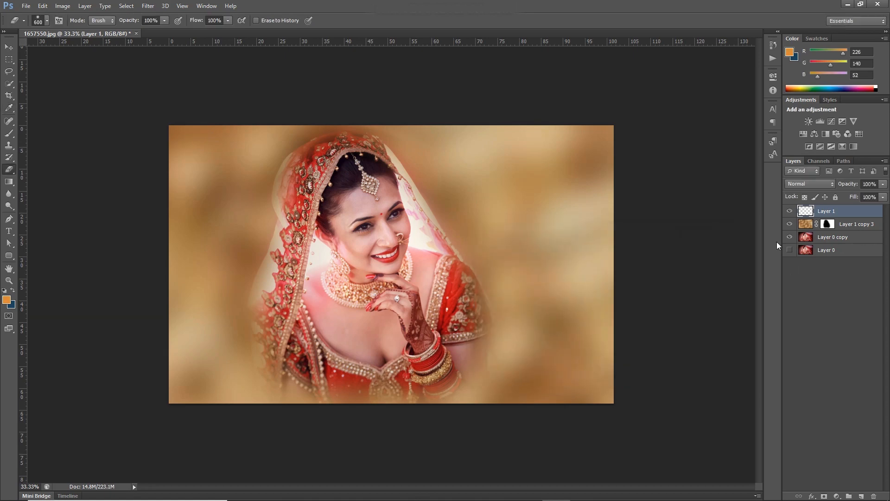
pyautogui.hotkey('alt', 'BackSpace')
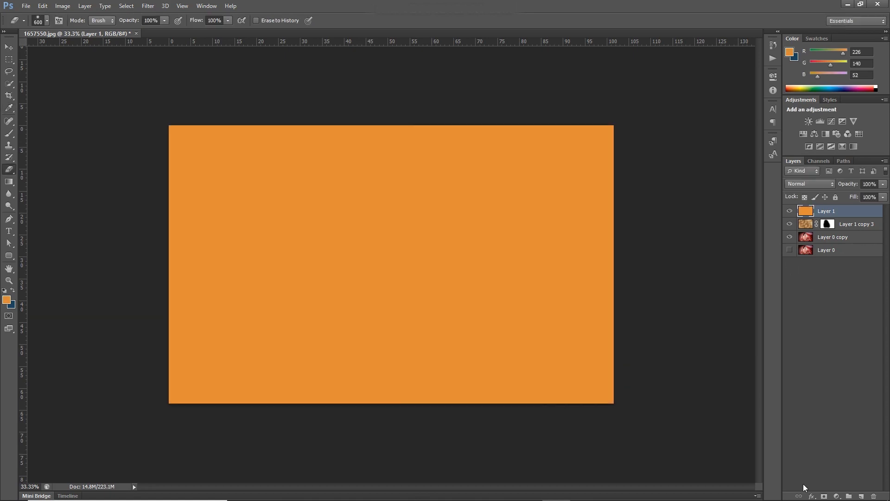
pyautogui.click(824, 496)
# - Try several blend modes on the orange Layer 1 and set it to Soft Light
pyautogui.click(807, 182)
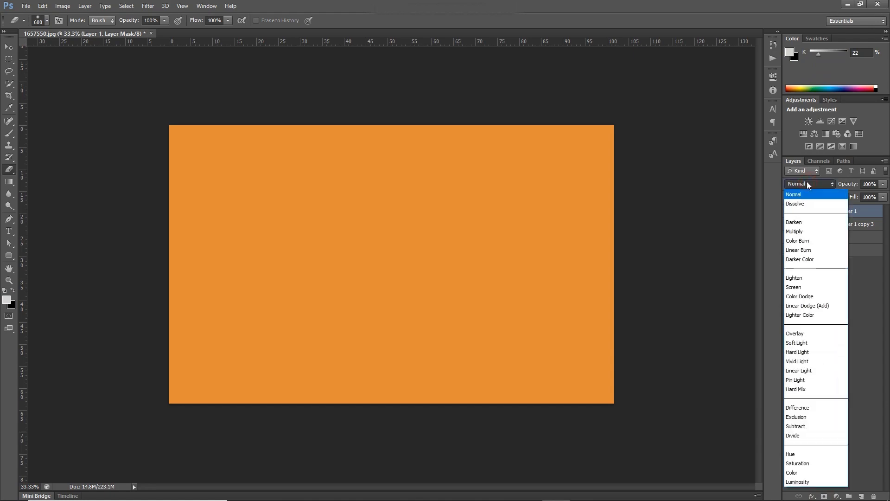
pyautogui.click(810, 202)
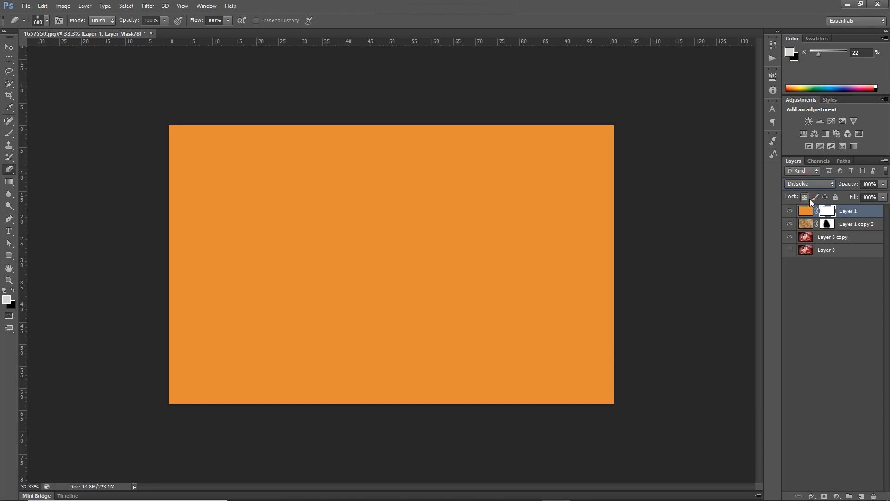
pyautogui.press('Down')
pyautogui.press('Down')
pyautogui.press('Down')
pyautogui.press('Down')
pyautogui.press('Down')
pyautogui.press('Down')
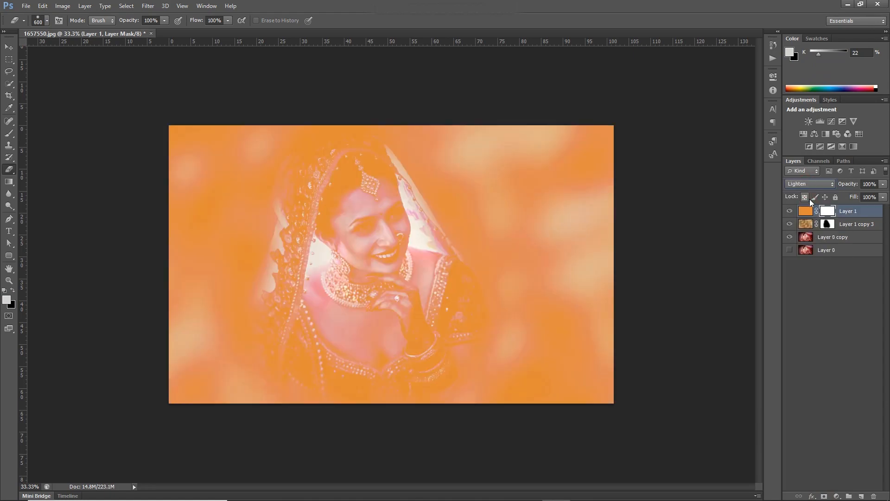
pyautogui.press('Down')
pyautogui.press('Down')
pyautogui.press('Down')
pyautogui.press('Down')
pyautogui.press('Down')
pyautogui.press('Down')
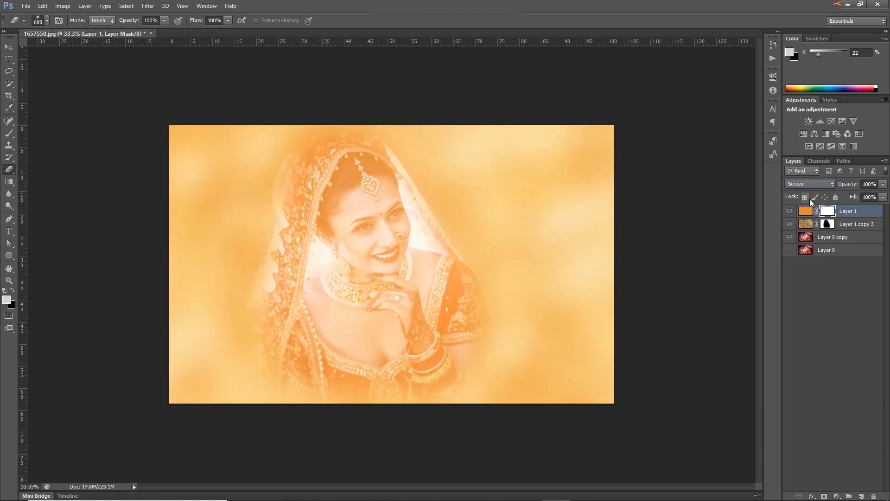
pyautogui.press('Down')
pyautogui.press('Up')
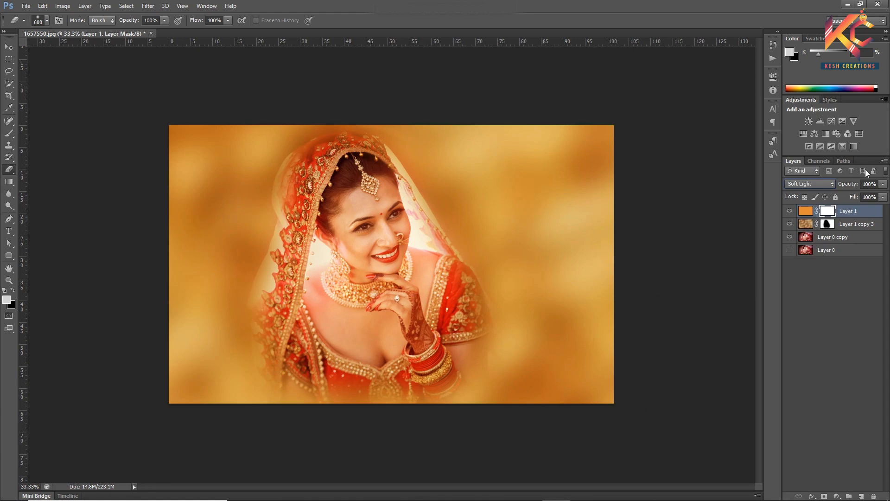
# - Set the orange Soft Light layer's opacity to 40%
pyautogui.click(869, 183)
pyautogui.write('0')
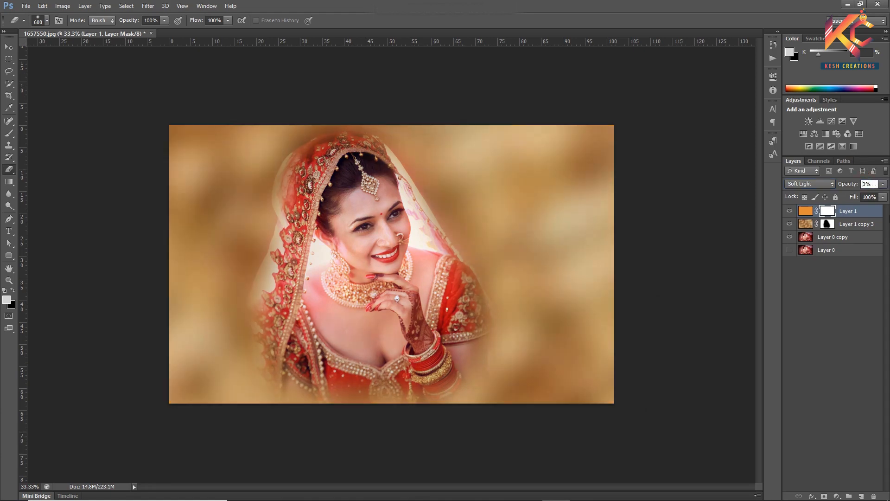
pyautogui.write('v')
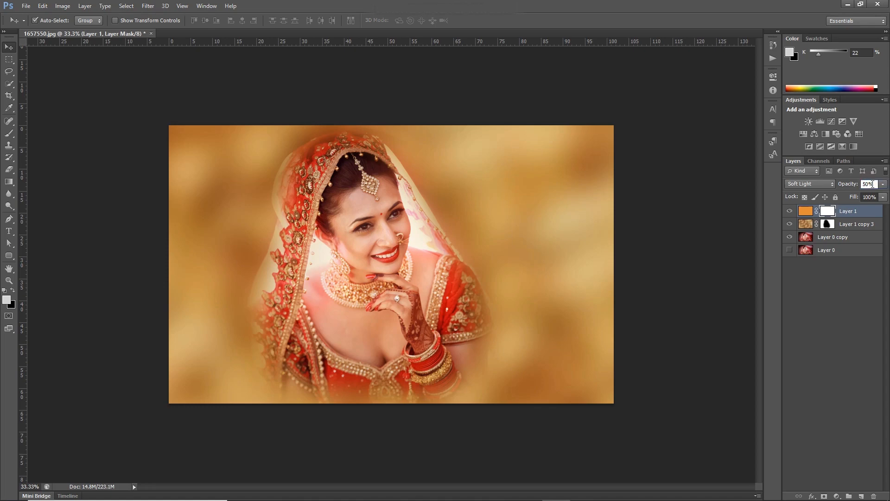
pyautogui.press('BackSpace')
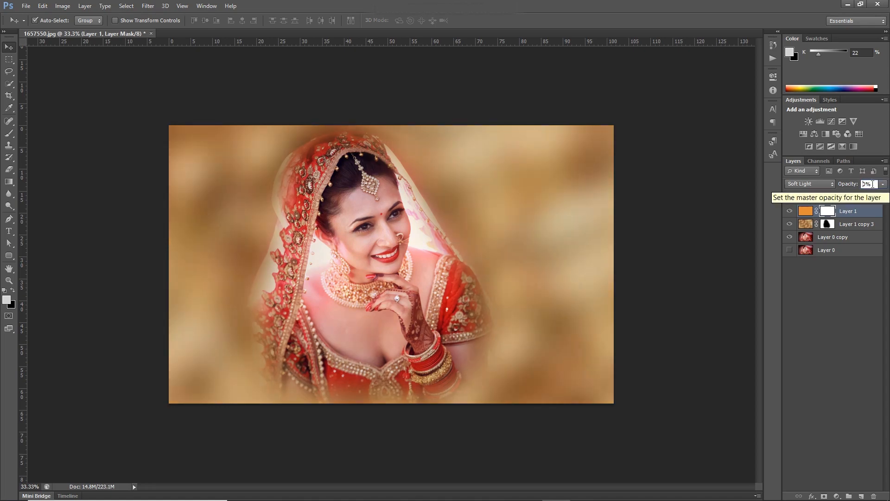
pyautogui.write('4')
# - Brighten the orange fill of Layer 1 with a Curves adjustment, using points at input 85, output 99 and input 149, output 188
pyautogui.click(805, 211)
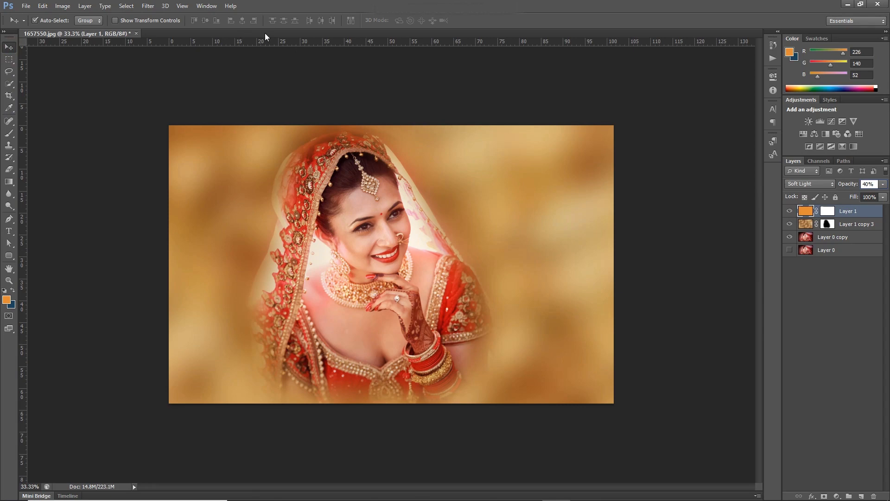
pyautogui.click(63, 5)
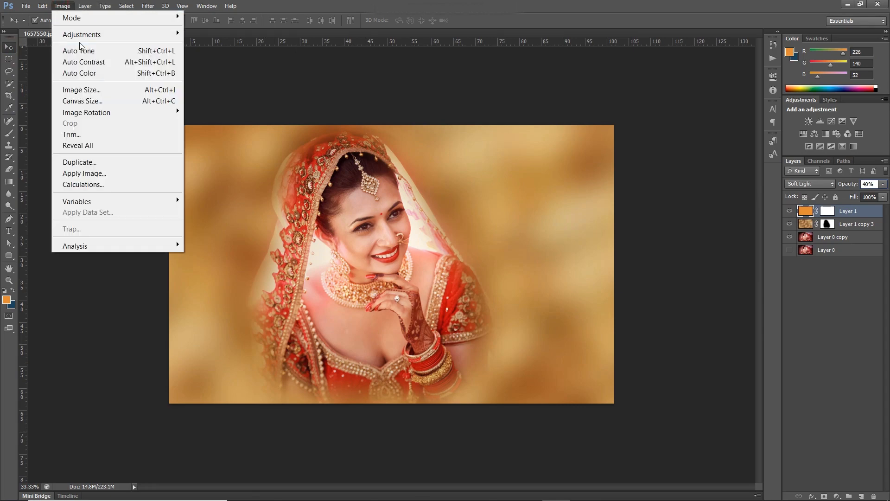
pyautogui.moveTo(79, 35)
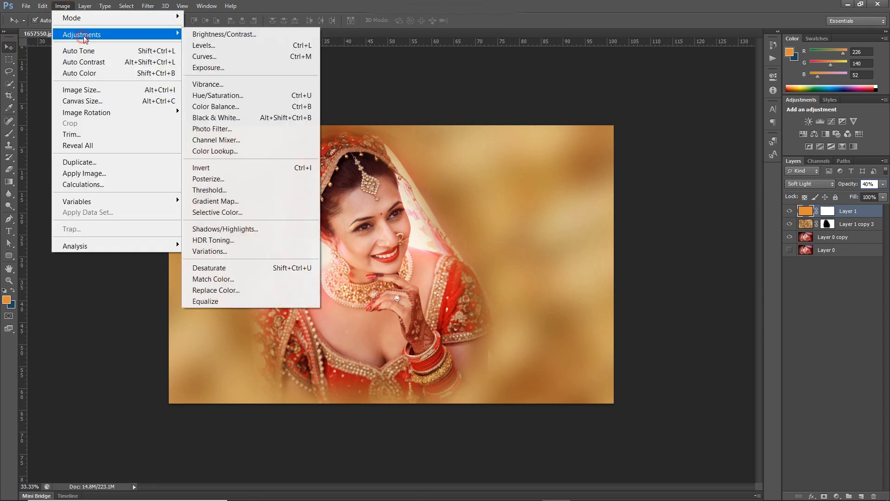
pyautogui.click(204, 56)
pyautogui.moveTo(401, 91); pyautogui.dragTo(688, 155)
pyautogui.moveTo(686, 287); pyautogui.dragTo(725, 187)
pyautogui.moveTo(725, 249); pyautogui.dragTo(737, 233)
pyautogui.moveTo(700, 270)
pyautogui.mouseDown()
pyautogui.moveTo(696, 255)
pyautogui.moveTo(700, 267)
pyautogui.mouseUp()
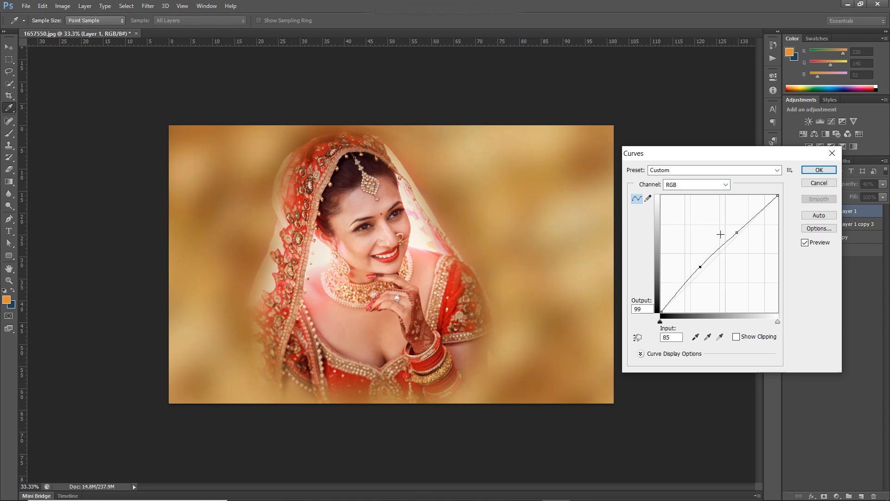
pyautogui.moveTo(737, 232); pyautogui.dragTo(729, 226)
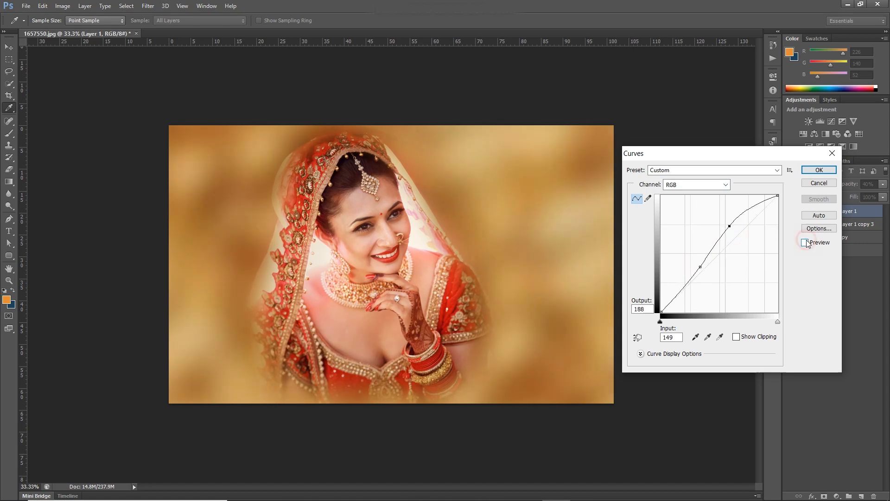
pyautogui.click(831, 171)
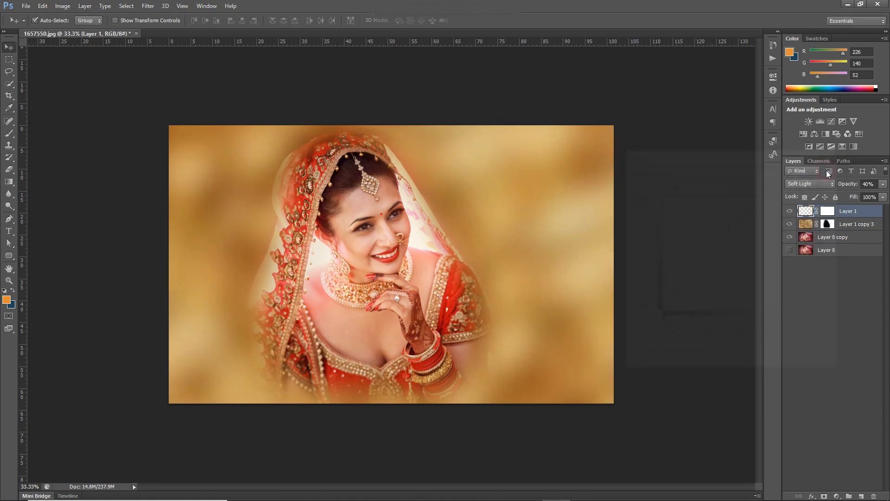
# - Erase the orange tint over the bride in Layer 1's layer mask so only the background stays tinted
pyautogui.press('e')
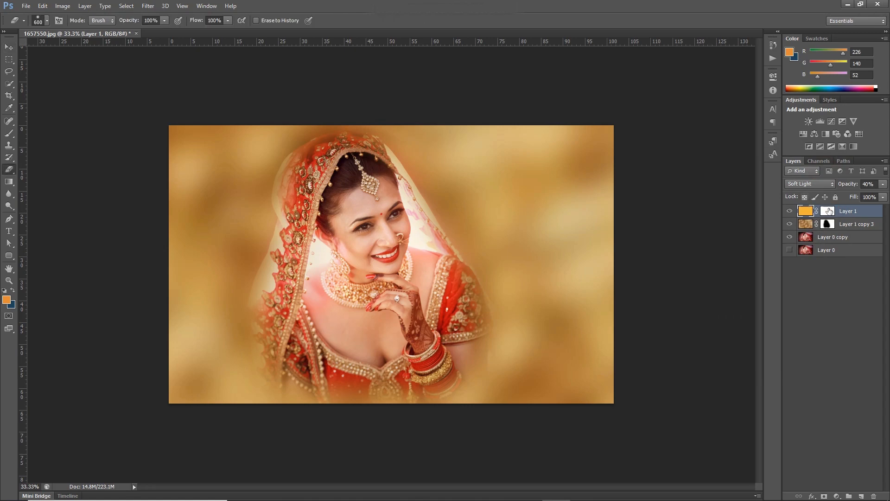
pyautogui.click(834, 212)
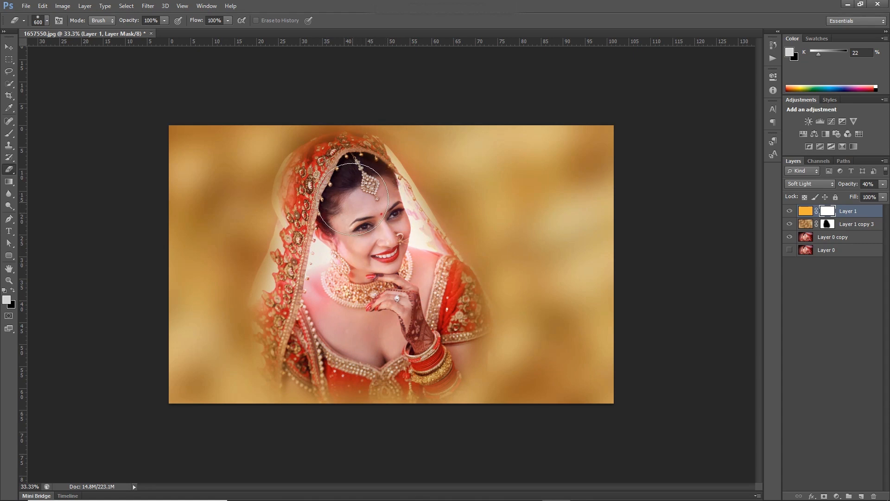
pyautogui.moveTo(319, 263); pyautogui.dragTo(316, 350)
pyautogui.press('v')
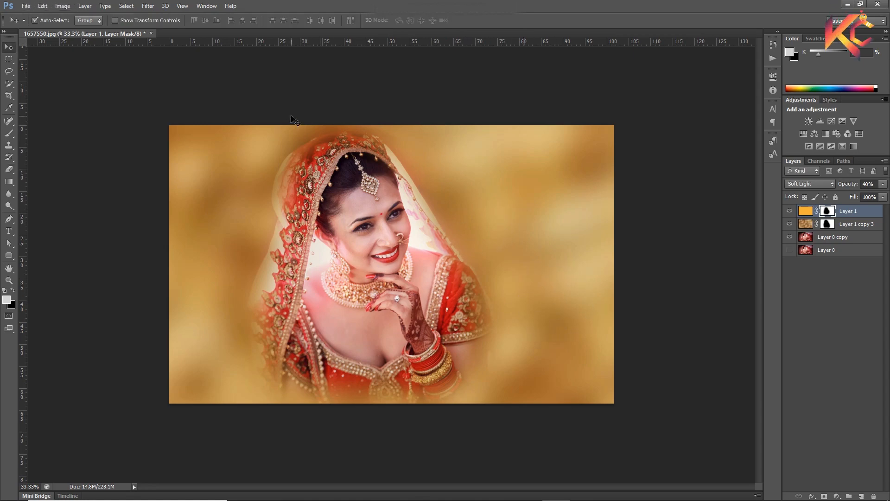
# - Create a new white document named final, 32 by 12 inches at 200 pixels/inch in RGB Color
pyautogui.click(26, 6)
pyautogui.click(34, 15)
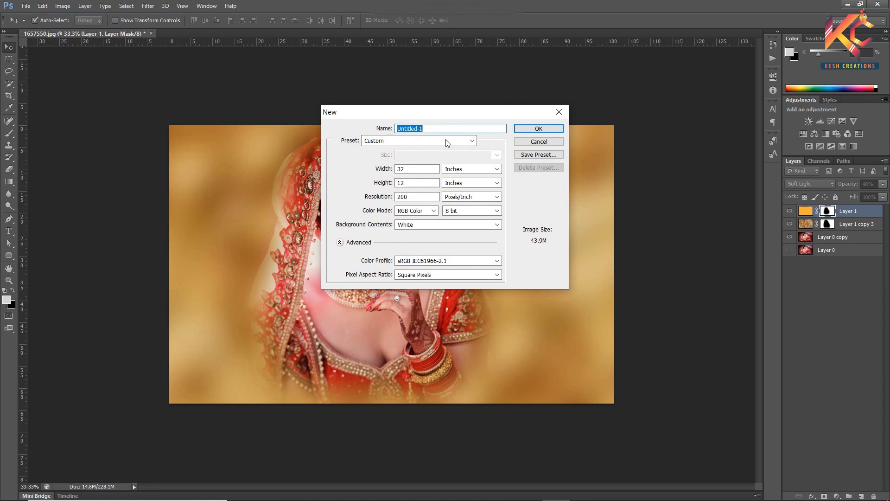
pyautogui.click(425, 168)
pyautogui.click(404, 184)
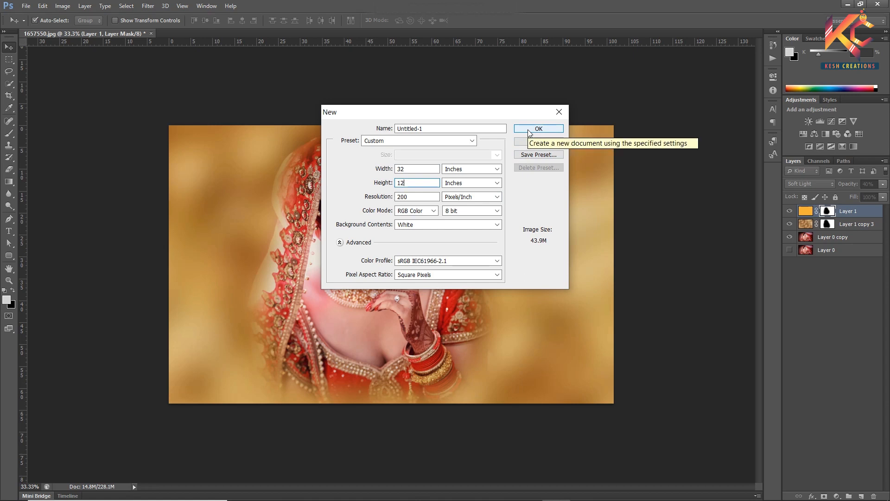
pyautogui.moveTo(424, 129); pyautogui.dragTo(397, 129)
pyautogui.write('final')
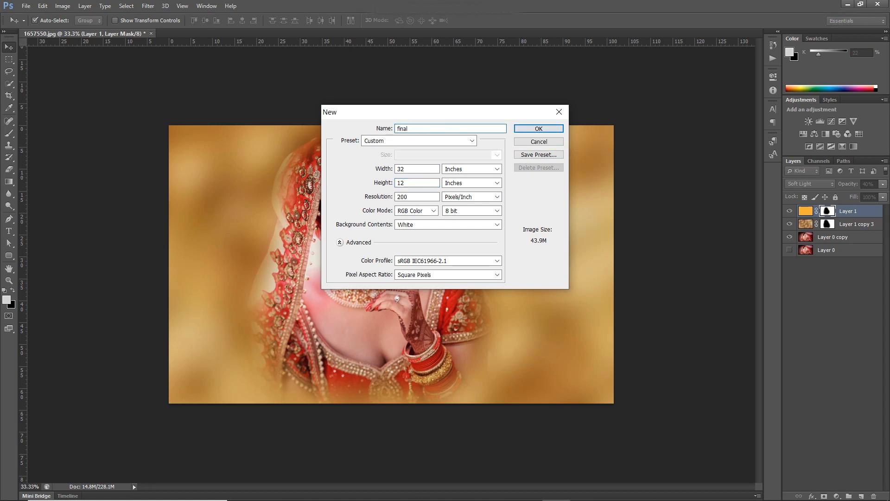
pyautogui.press('Return')
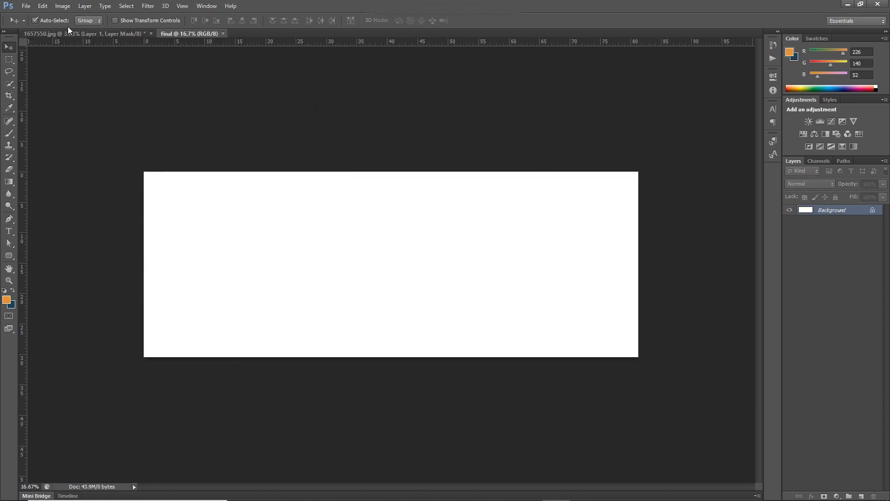
# - Switch to the 1657550.jpg document and place Layer 1, Layer 1 copy 3 and Layer 0 copy in a new group
pyautogui.click(68, 33)
pyautogui.keyDown('shift'); pyautogui.click(835, 238); pyautogui.keyUp('shift')
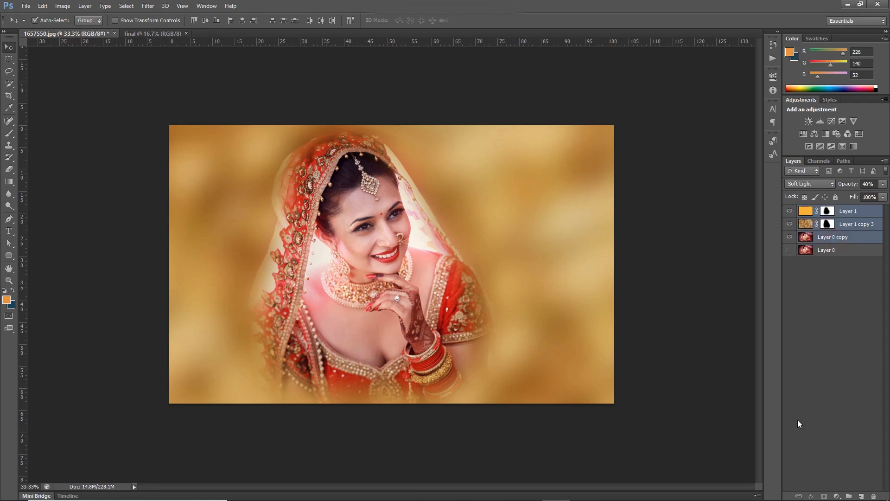
pyautogui.click(849, 496)
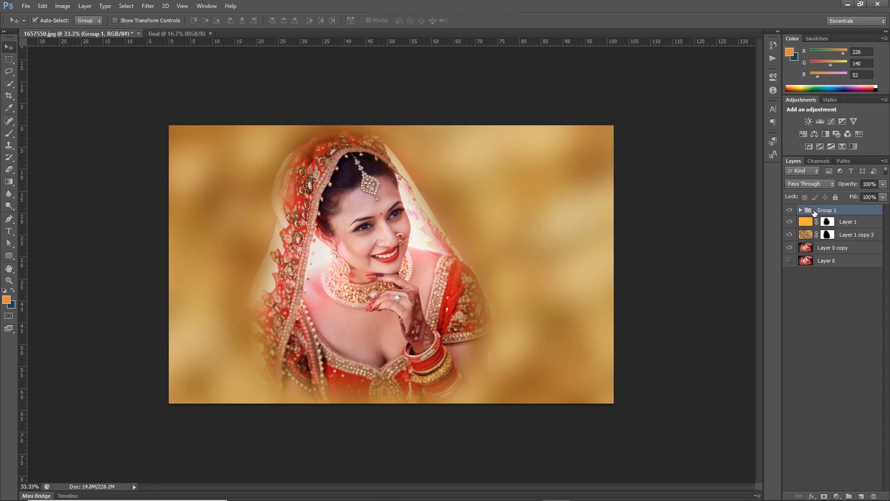
pyautogui.click(831, 248)
pyautogui.keyDown('shift'); pyautogui.click(838, 224); pyautogui.keyUp('shift')
pyautogui.moveTo(845, 229); pyautogui.dragTo(830, 211)
pyautogui.click(801, 210)
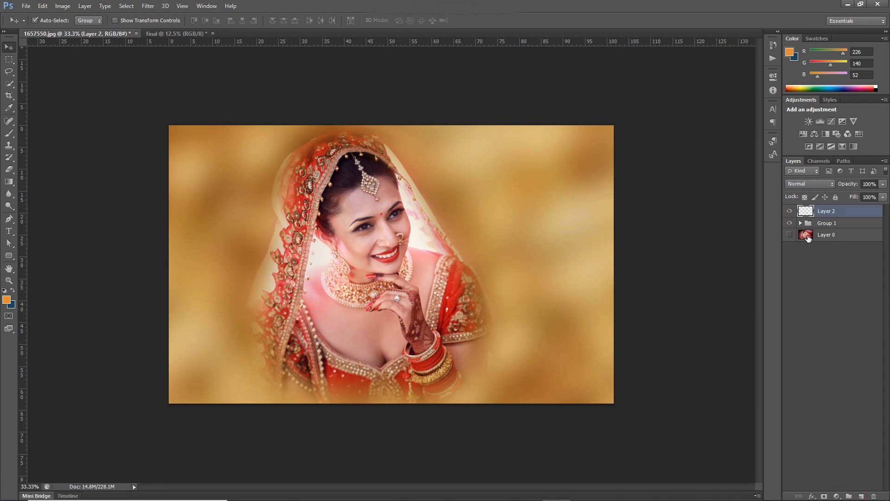
# - Merge Group 1 with the empty Layer 2 above it and copy the merged bridal image into the final document
pyautogui.click(825, 224)
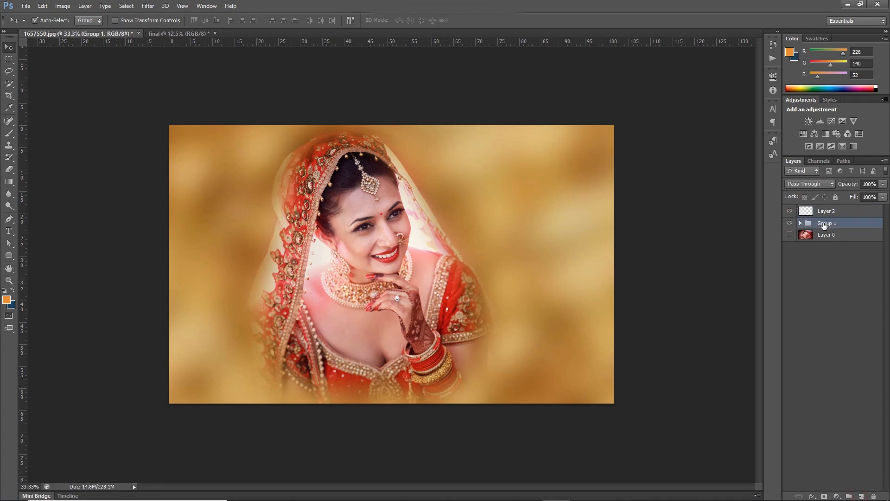
pyautogui.keyDown('ctrl'); pyautogui.click(826, 212); pyautogui.keyUp('ctrl')
pyautogui.rightClick(825, 213)
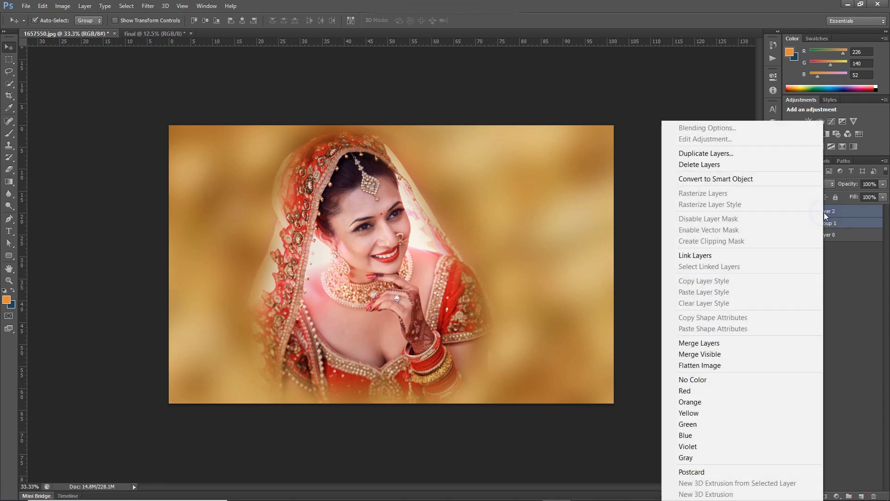
pyautogui.click(699, 343)
pyautogui.moveTo(408, 300); pyautogui.dragTo(367, 264)
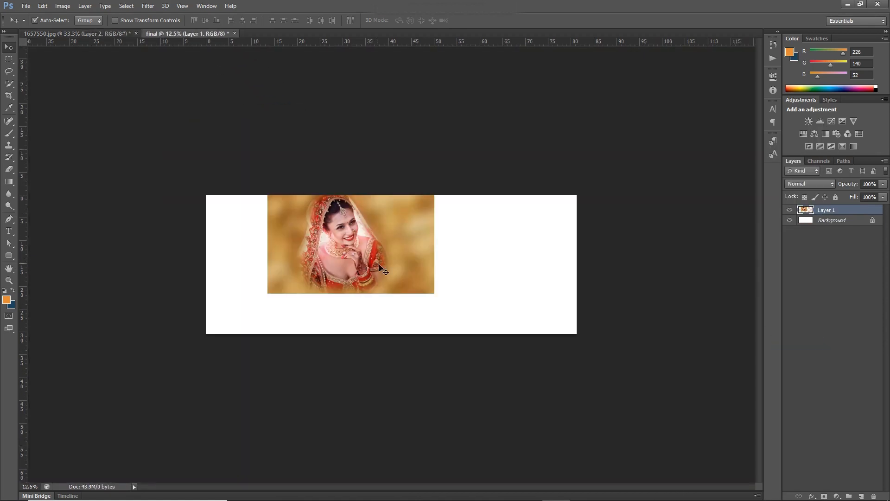
# - Scale the bridal image up to the full canvas height and position it at the right end of the canvas
pyautogui.hotkey('ctrl', 't')
pyautogui.moveTo(433, 293); pyautogui.dragTo(487, 318)
pyautogui.moveTo(433, 312); pyautogui.dragTo(564, 338)
pyautogui.press('Return')
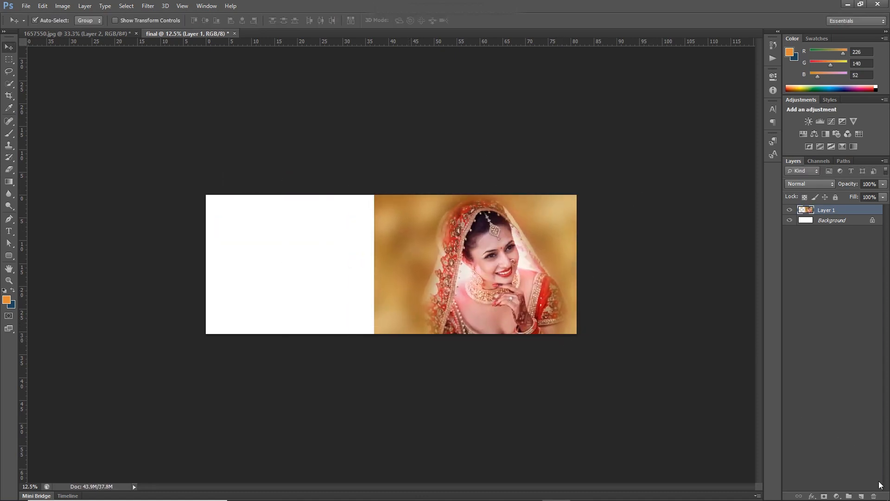
# - Add a new layer beneath the bridal image and fill it with the orange f69736
pyautogui.click(861, 497)
pyautogui.moveTo(835, 210); pyautogui.dragTo(830, 225)
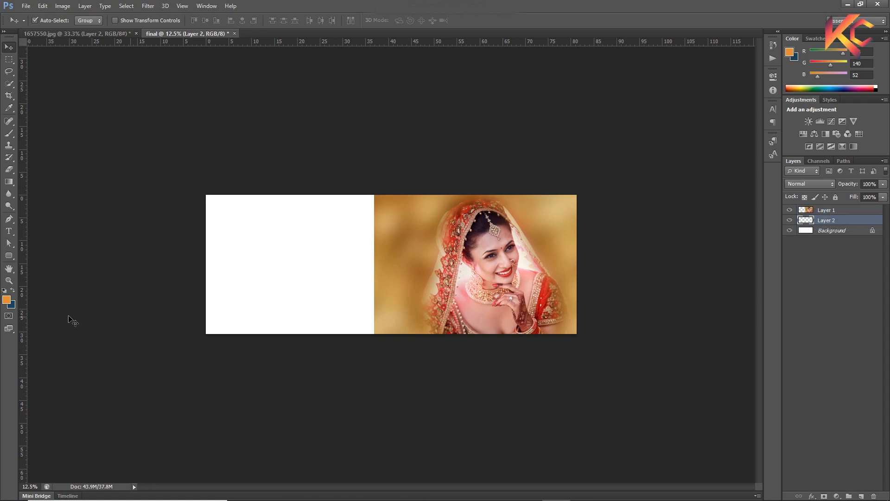
pyautogui.click(7, 301)
pyautogui.moveTo(570, 264); pyautogui.dragTo(573, 257)
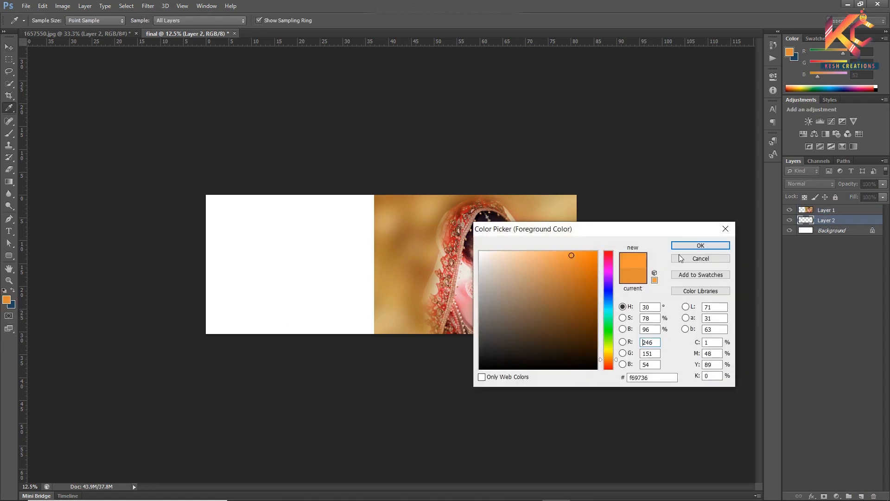
pyautogui.click(685, 246)
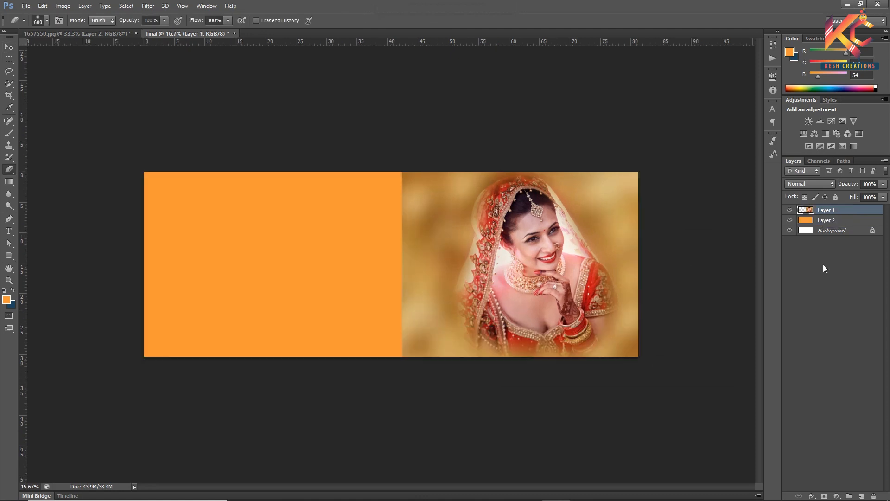
# - Duplicate the bridal Layer 1, place the copy beneath the original and hide the original
pyautogui.hotkey('ctrl', 'j')
pyautogui.hotkey('ctrl', '[')
pyautogui.click(788, 210)
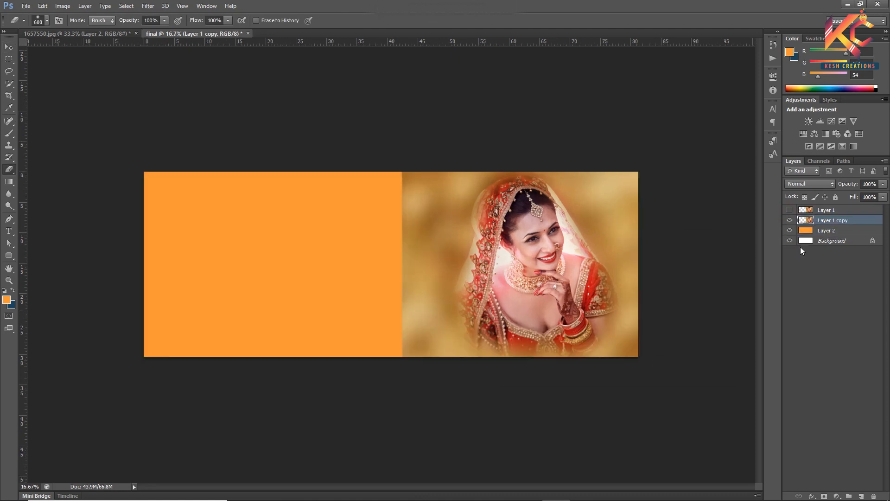
# - Enlarge Layer 1 copy to cover the whole canvas, with the bride's face on the left half
pyautogui.hotkey('ctrl', 't')
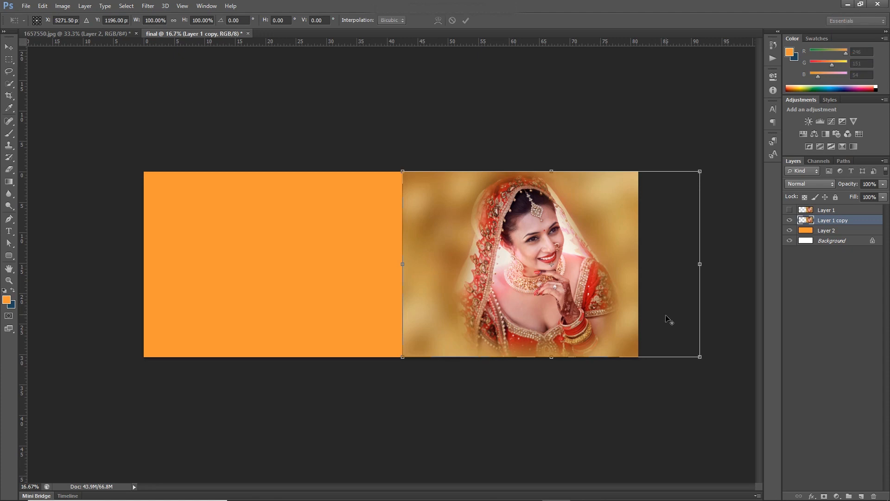
pyautogui.moveTo(700, 357); pyautogui.dragTo(771, 402)
pyautogui.moveTo(562, 291); pyautogui.dragTo(350, 315)
pyautogui.moveTo(558, 425); pyautogui.dragTo(649, 482)
pyautogui.moveTo(336, 282); pyautogui.dragTo(366, 337)
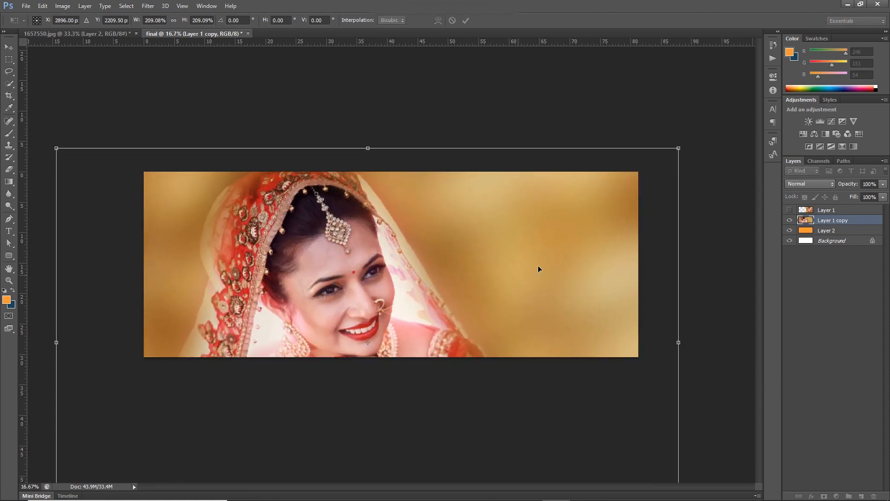
pyautogui.moveTo(680, 152); pyautogui.dragTo(652, 160)
pyautogui.moveTo(443, 224)
pyautogui.mouseDown()
pyautogui.moveTo(429, 232)
pyautogui.moveTo(427, 224)
pyautogui.mouseUp()
pyautogui.press('Return')
# - Set the blend mode of Layer 1 copy to Soft Light
pyautogui.press('e')
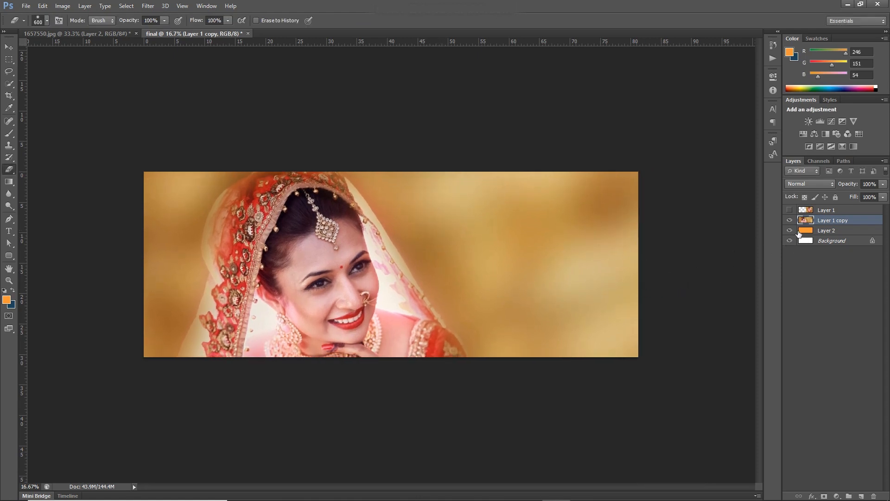
pyautogui.click(811, 184)
pyautogui.click(803, 344)
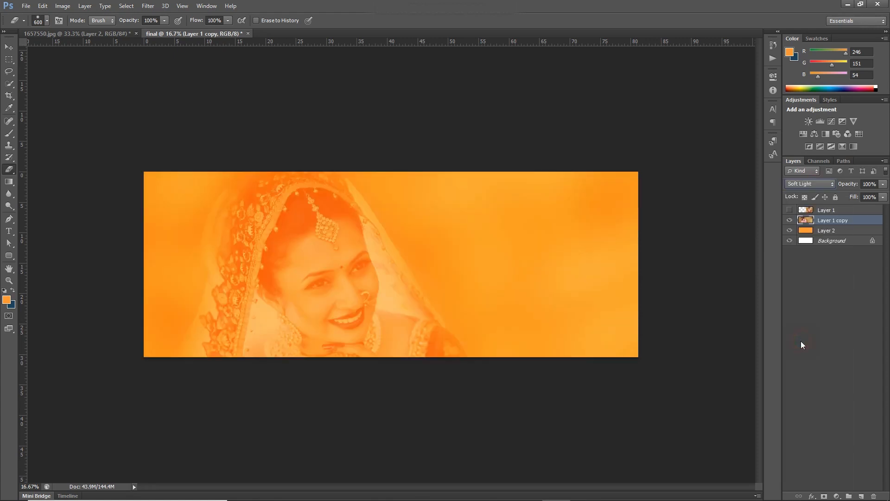
# - Refill the solid-colour Layer 2 with the dark gold ca9618
pyautogui.click(809, 232)
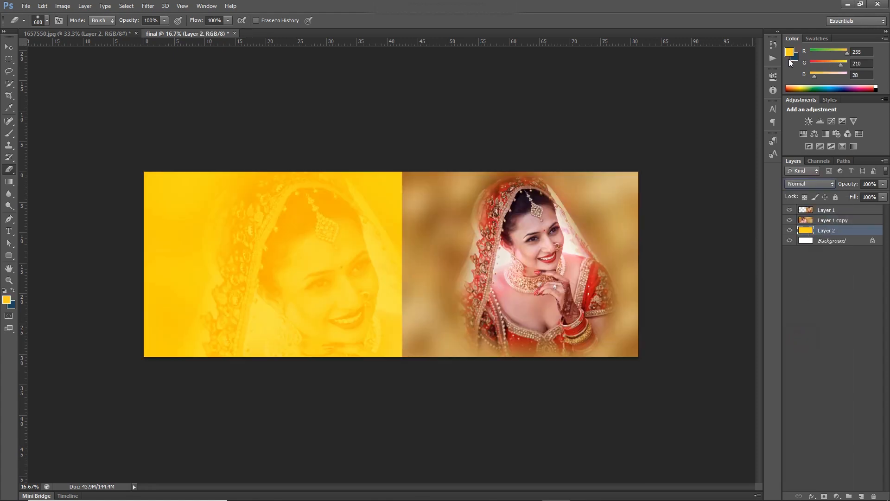
pyautogui.press('i')
pyautogui.click(790, 52)
pyautogui.moveTo(586, 280)
pyautogui.mouseDown()
pyautogui.moveTo(583, 271)
pyautogui.moveTo(590, 273)
pyautogui.moveTo(583, 275)
pyautogui.mouseUp()
pyautogui.moveTo(615, 355); pyautogui.dragTo(616, 357)
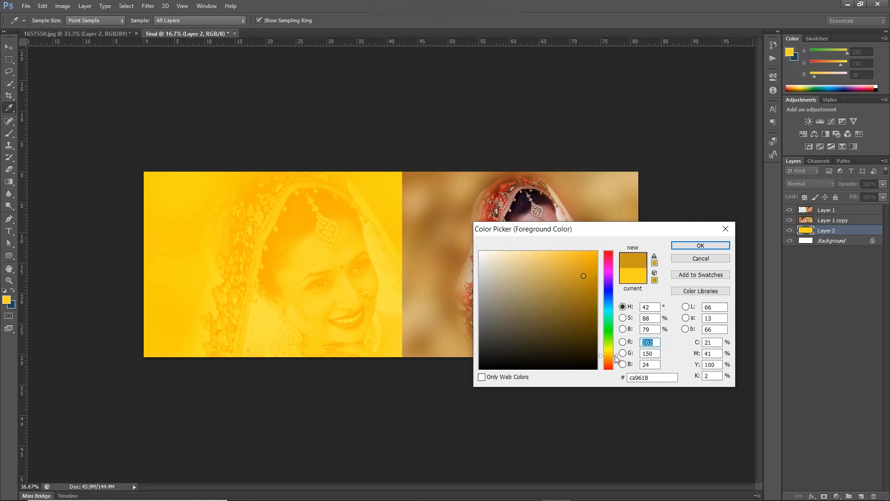
pyautogui.click(701, 245)
pyautogui.press('e')
pyautogui.hotkey('alt', 'BackSpace')
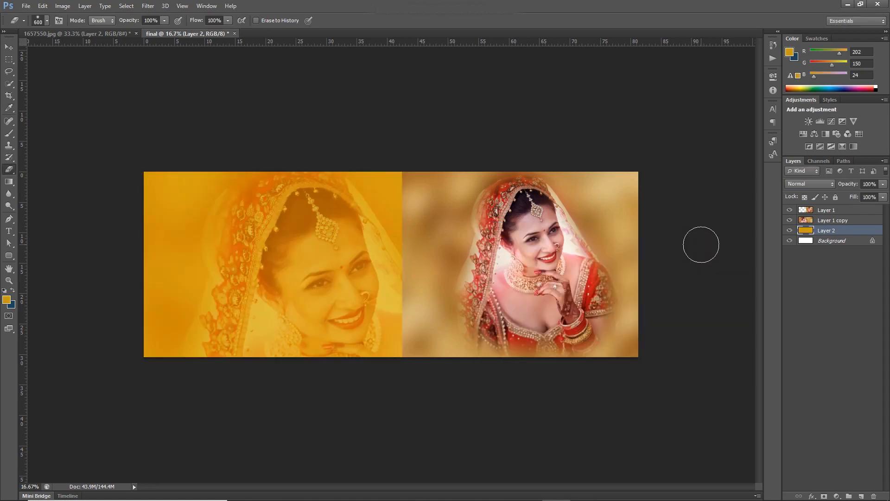
# - Shift the bridal Layer 1 slightly right and softly erase its left edge to blend it into the gold background
pyautogui.press('v')
pyautogui.moveTo(462, 261)
pyautogui.mouseDown()
pyautogui.moveTo(444, 255)
pyautogui.moveTo(410, 277)
pyautogui.moveTo(441, 263)
pyautogui.moveTo(502, 267)
pyautogui.moveTo(473, 263)
pyautogui.mouseUp()
pyautogui.press('e')
pyautogui.moveTo(400, 173)
pyautogui.mouseDown()
pyautogui.moveTo(418, 260)
pyautogui.moveTo(411, 357)
pyautogui.mouseUp()
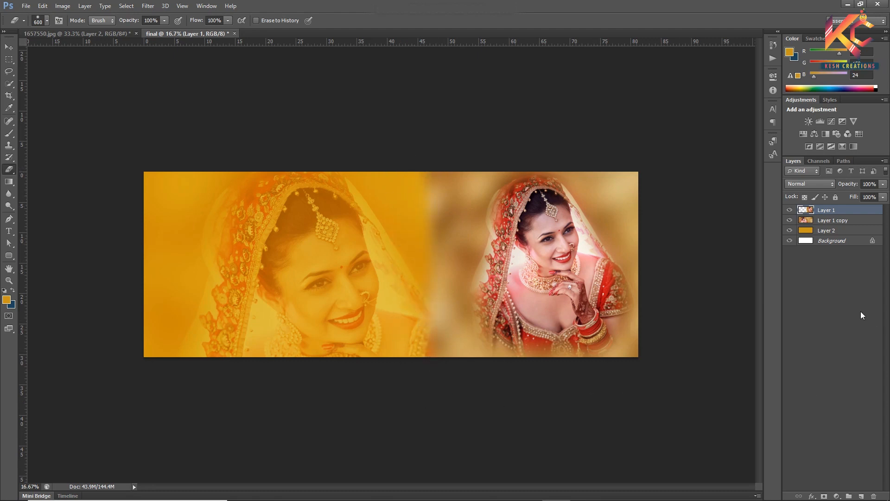
# - Add a Hue/Saturation adjustment layer above Layer 1 with the Master saturation at +30
pyautogui.click(837, 497)
pyautogui.click(812, 373)
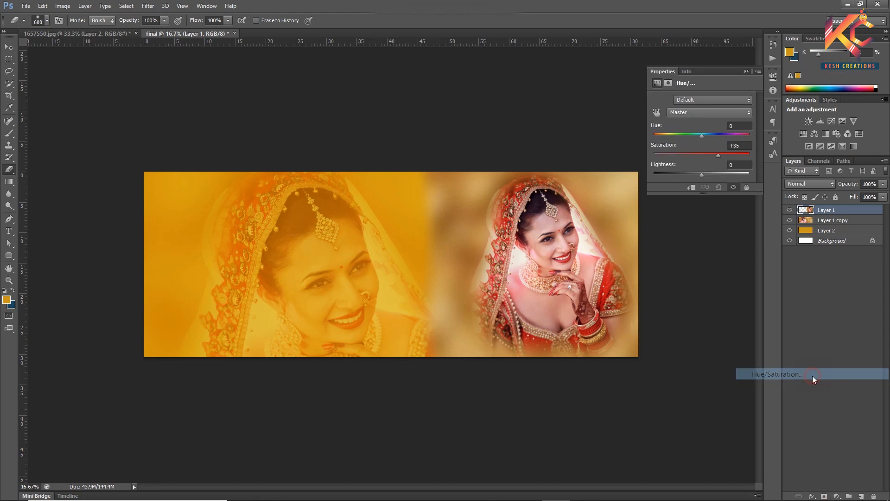
pyautogui.moveTo(703, 153); pyautogui.dragTo(713, 153)
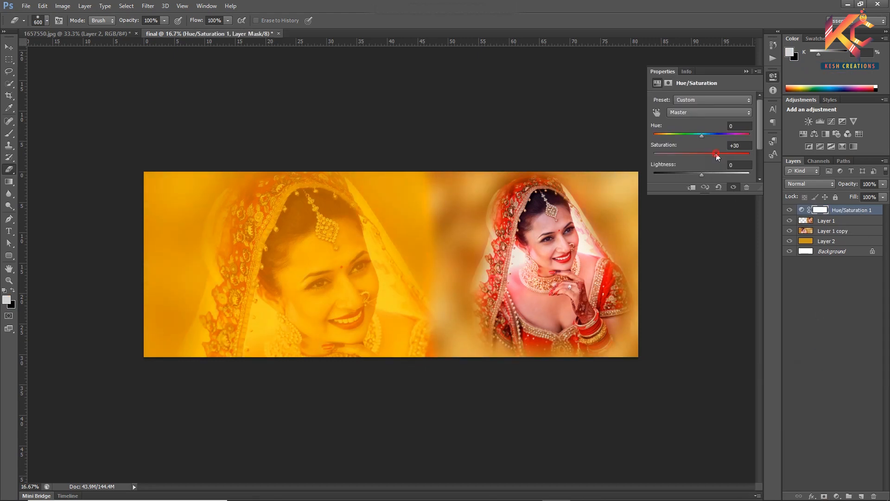
# - Adjust the saturation of the Yellows range in the Hue/Saturation adjustment
pyautogui.click(738, 112)
pyautogui.click(696, 134)
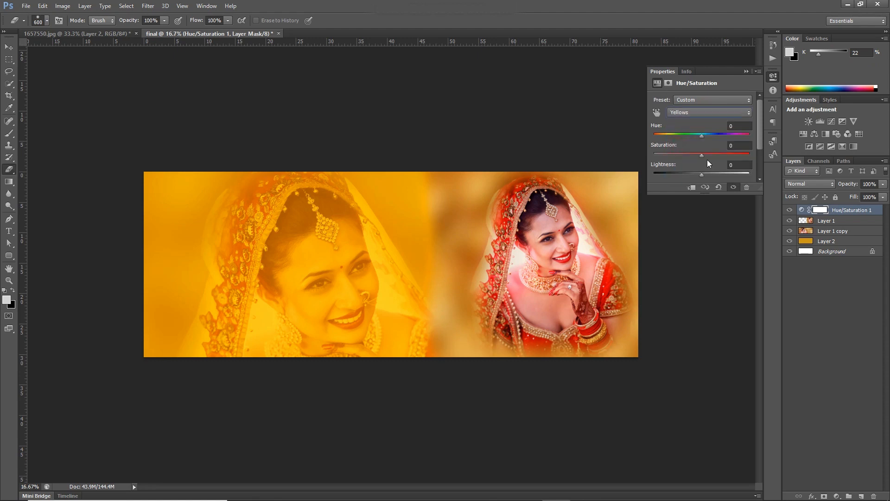
pyautogui.moveTo(702, 155); pyautogui.dragTo(735, 162)
pyautogui.click(711, 155)
pyautogui.click(697, 113)
pyautogui.click(691, 132)
# - Move the large faded bride on Layer 1 copy left, and shift the Layer 1 bride about 1.45 cm left
pyautogui.click(810, 226)
pyautogui.click(810, 229)
pyautogui.press('v')
pyautogui.moveTo(324, 297); pyautogui.dragTo(307, 289)
pyautogui.moveTo(552, 348); pyautogui.dragTo(544, 343)
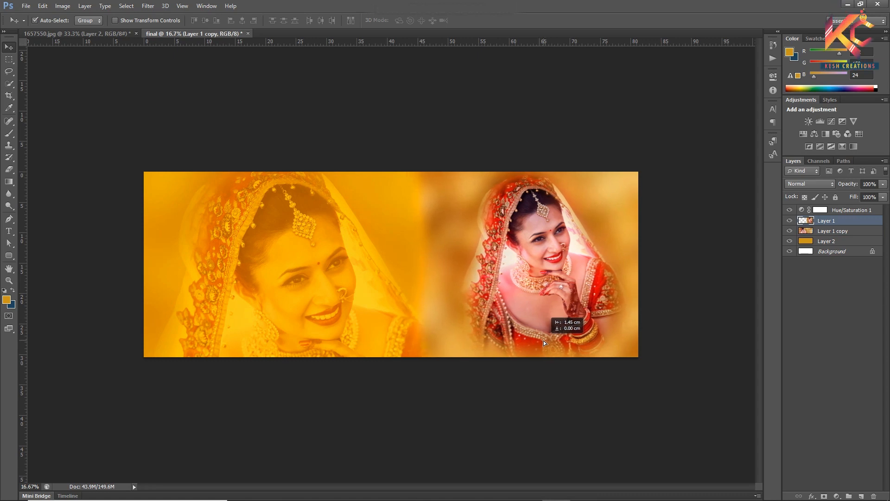
pyautogui.press('e')
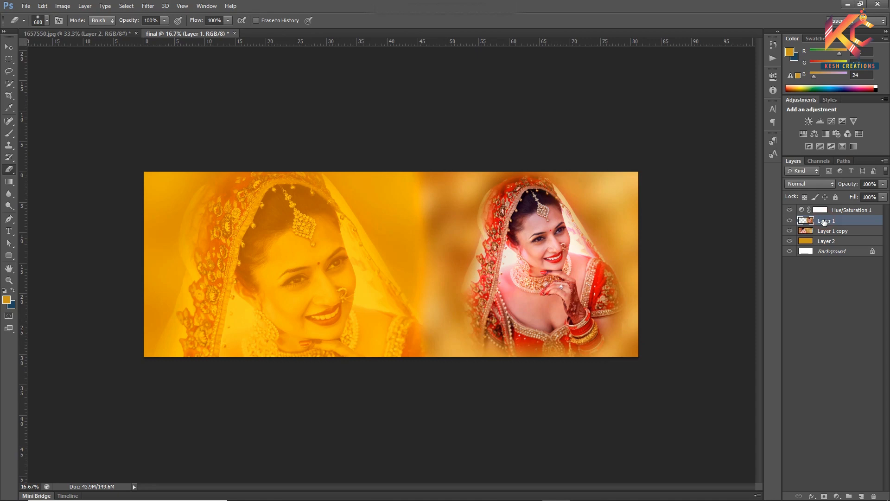
# - Clip the Hue/Saturation adjustment layer to Layer 1
pyautogui.click(828, 214)
pyautogui.rightClick(824, 204)
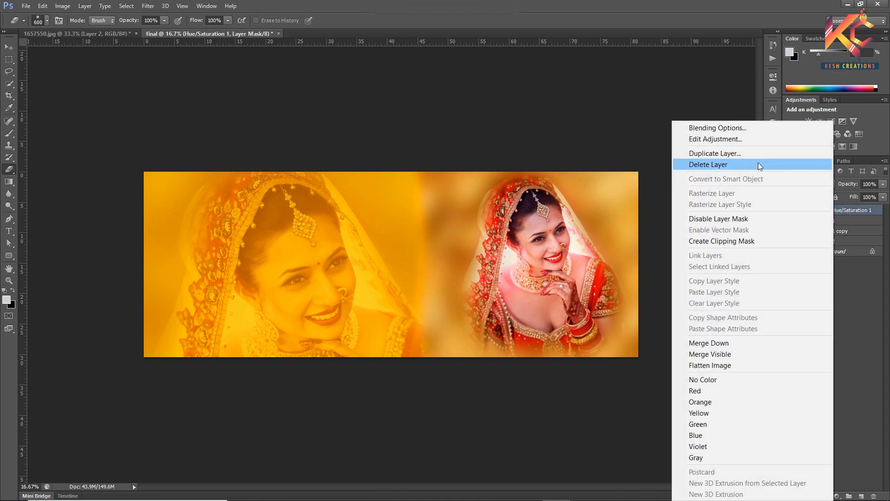
pyautogui.click(742, 240)
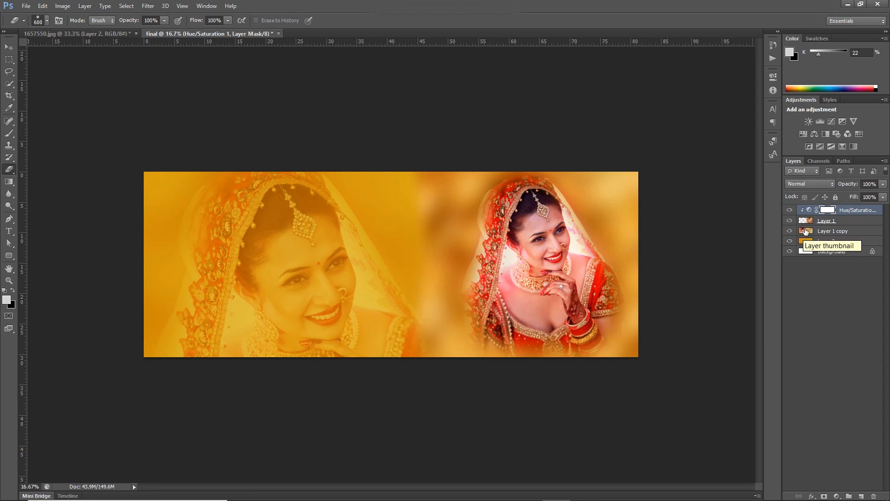
# - Add a Hue/Saturation adjustment layer above Layer 1 copy with the Yellows saturation at +39
pyautogui.click(862, 232)
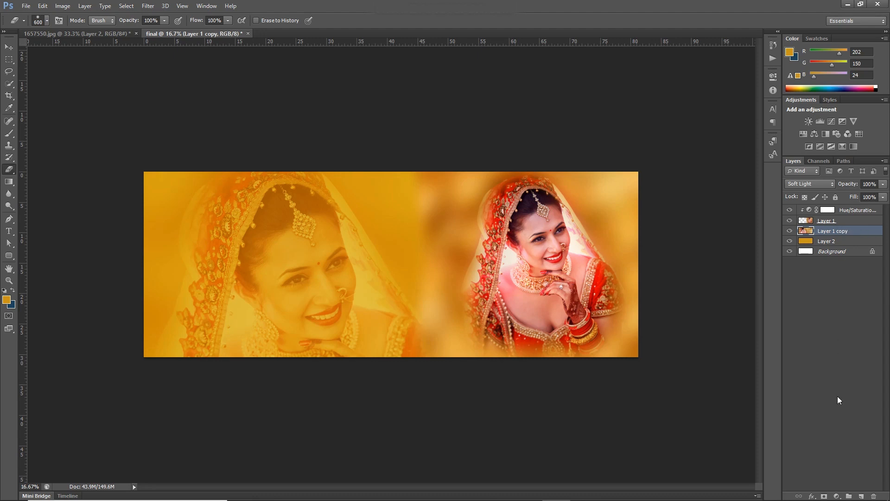
pyautogui.click(838, 494)
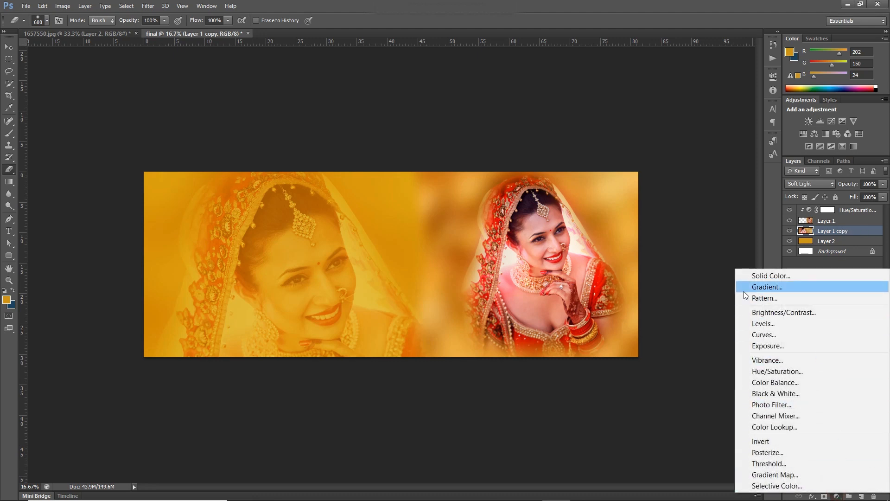
pyautogui.click(787, 371)
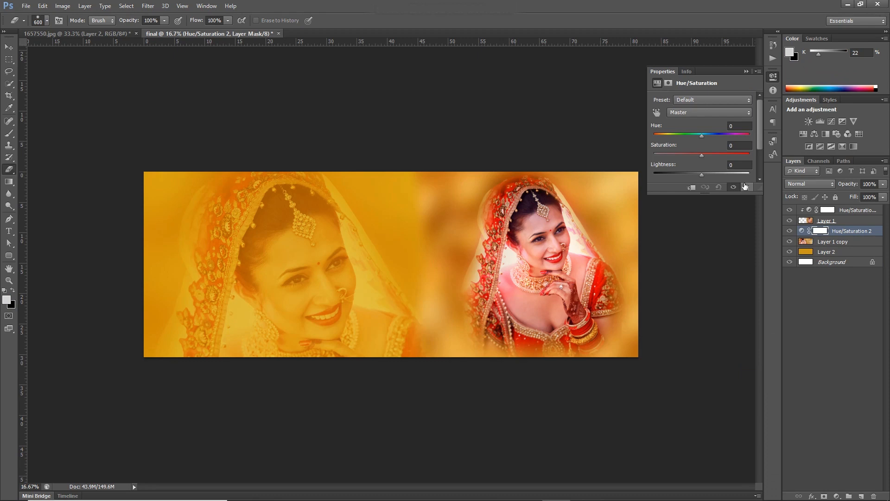
pyautogui.click(698, 113)
pyautogui.click(700, 146)
pyautogui.moveTo(706, 159); pyautogui.dragTo(713, 160)
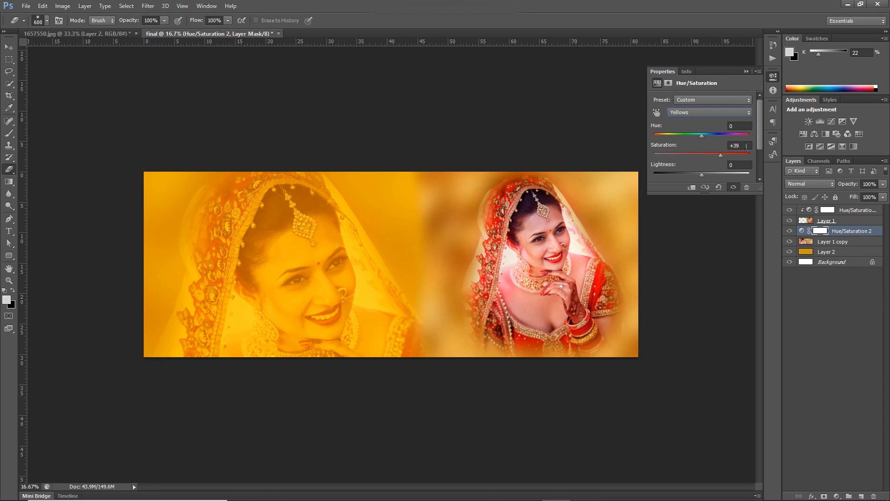
pyautogui.click(747, 71)
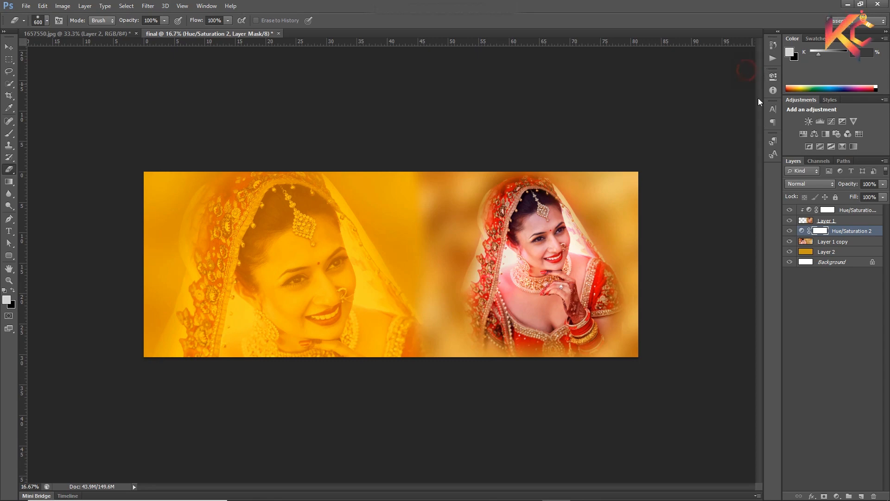
# - Place the freestocks hearts image from the New folder into the spread and scale it to about 54%
pyautogui.click(392, 491)
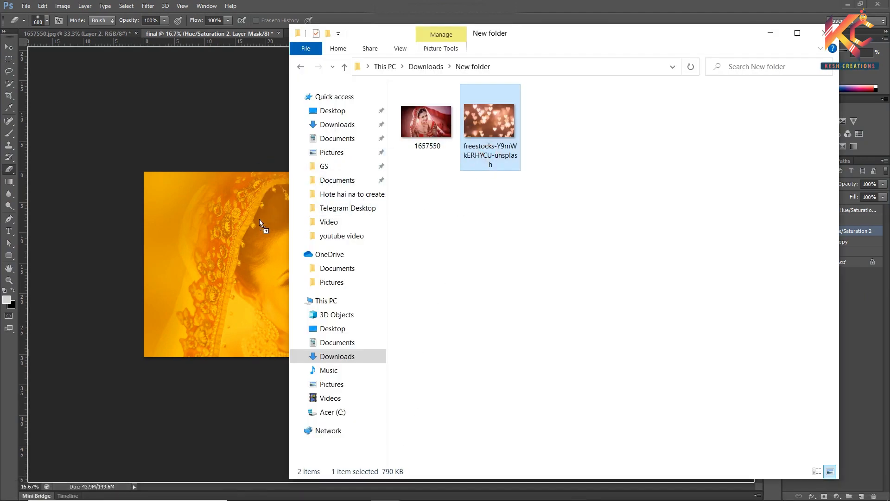
pyautogui.click(260, 220)
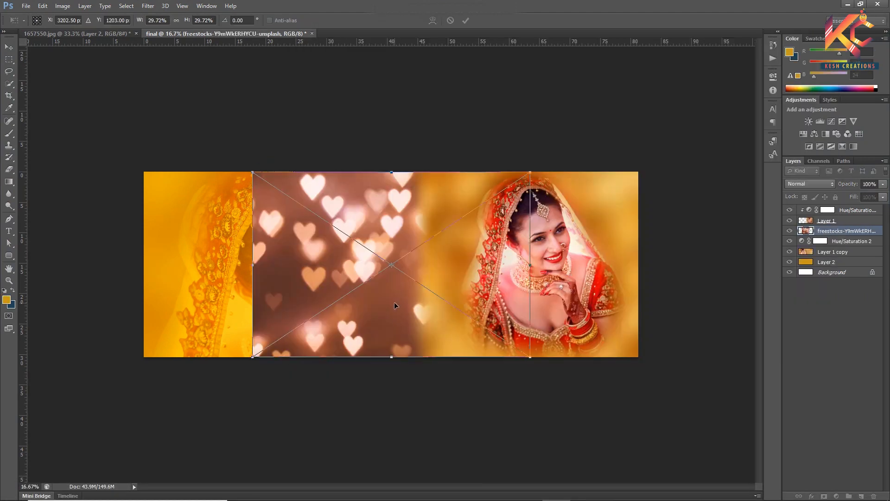
pyautogui.moveTo(396, 304); pyautogui.dragTo(383, 305)
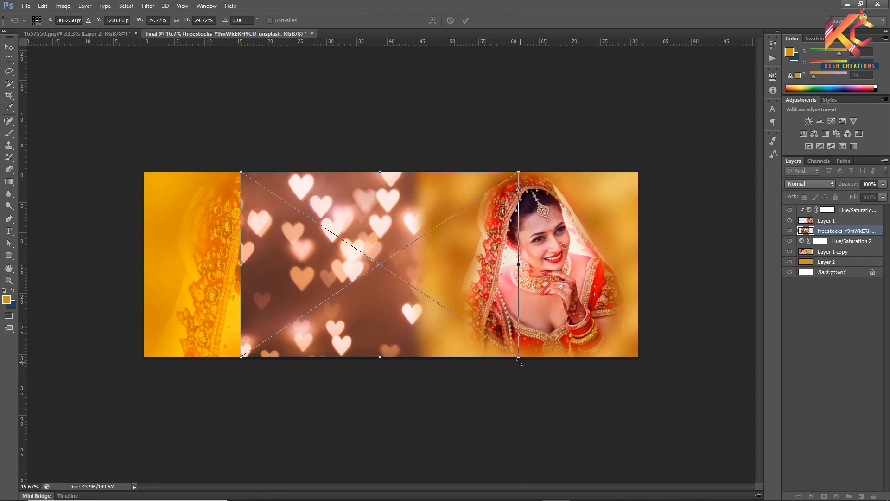
pyautogui.moveTo(518, 357); pyautogui.dragTo(635, 429)
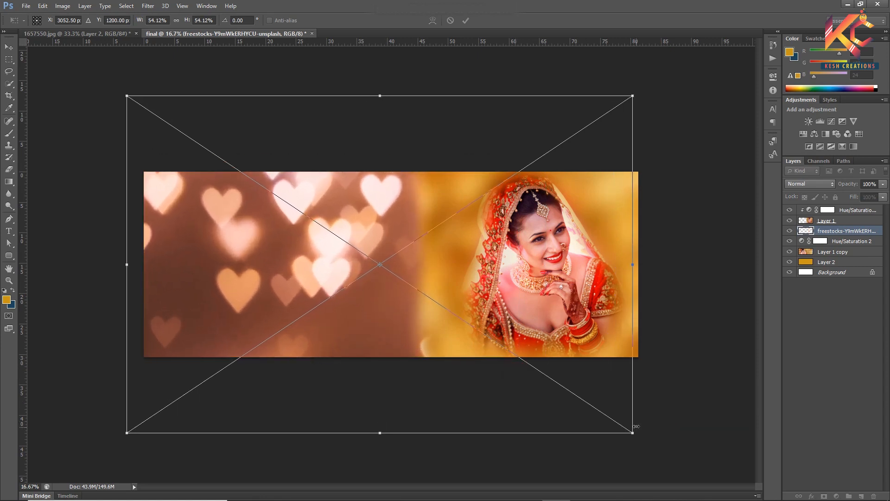
pyautogui.press('Return')
pyautogui.press('e')
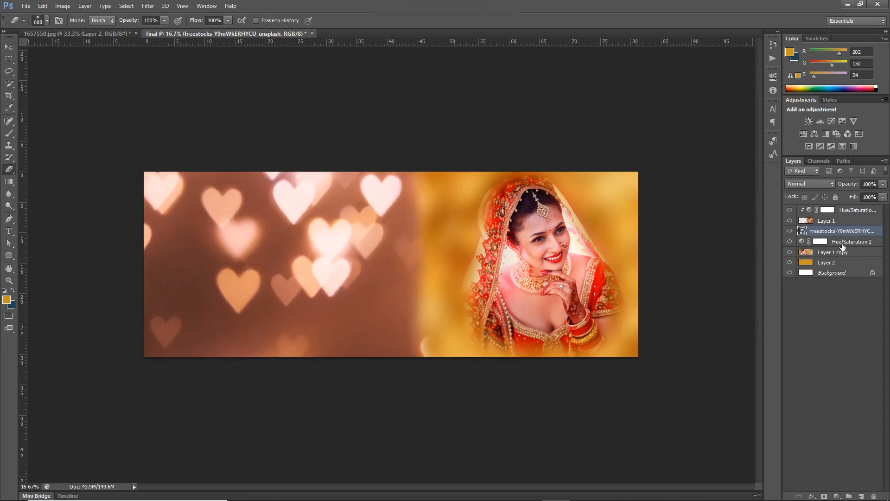
# - Bring the hearts layer to the top of the stack and shift it right to cover the spread's right edge
pyautogui.moveTo(878, 234); pyautogui.dragTo(873, 210)
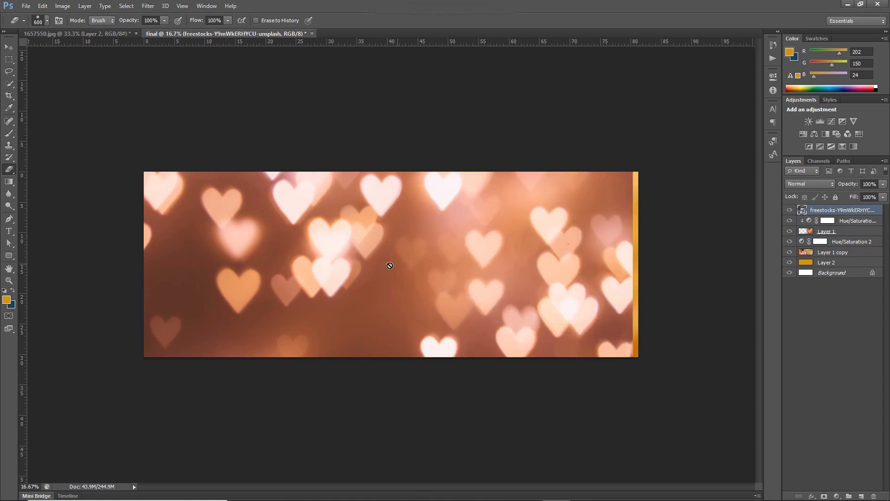
pyautogui.press('v')
pyautogui.moveTo(395, 269); pyautogui.dragTo(403, 271)
# - Set the hearts layer's blend mode to Soft Light and move the hearts slightly up and left
pyautogui.click(812, 184)
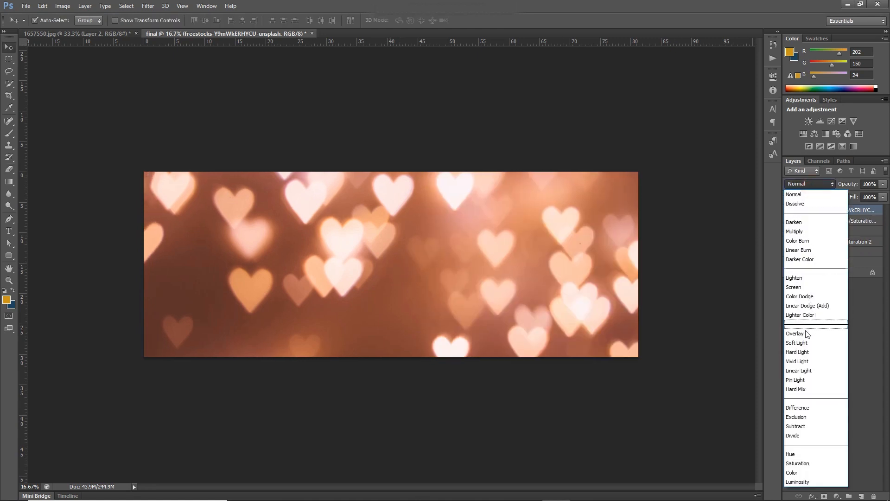
pyautogui.click(805, 342)
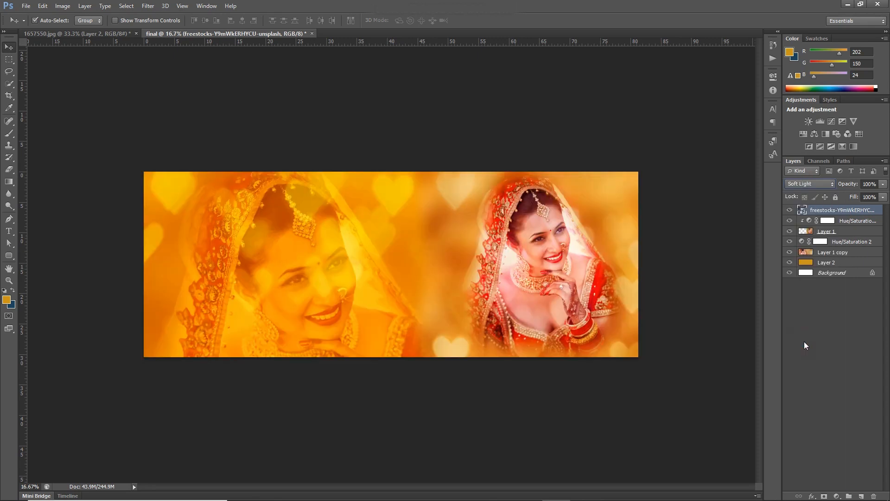
pyautogui.moveTo(374, 260); pyautogui.dragTo(364, 218)
# - Set the hearts layer's opacity to 40%
pyautogui.click(852, 184)
pyautogui.write('50')
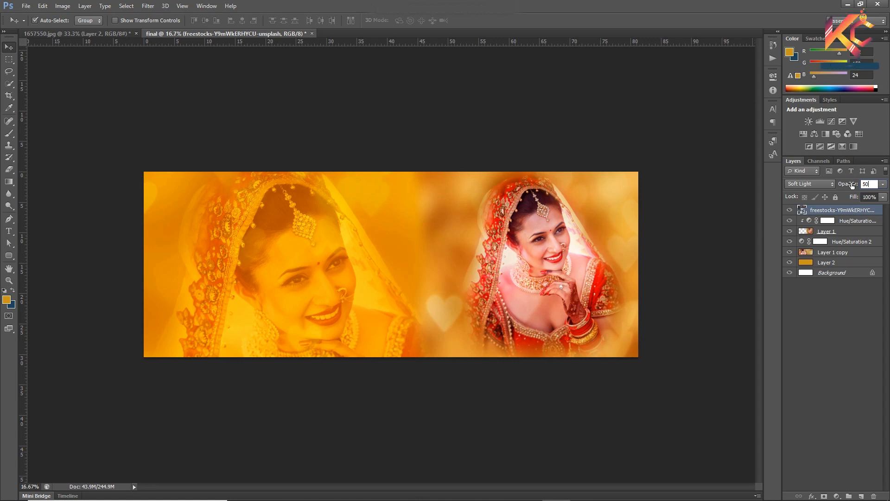
pyautogui.press('Return')
pyautogui.write('2')
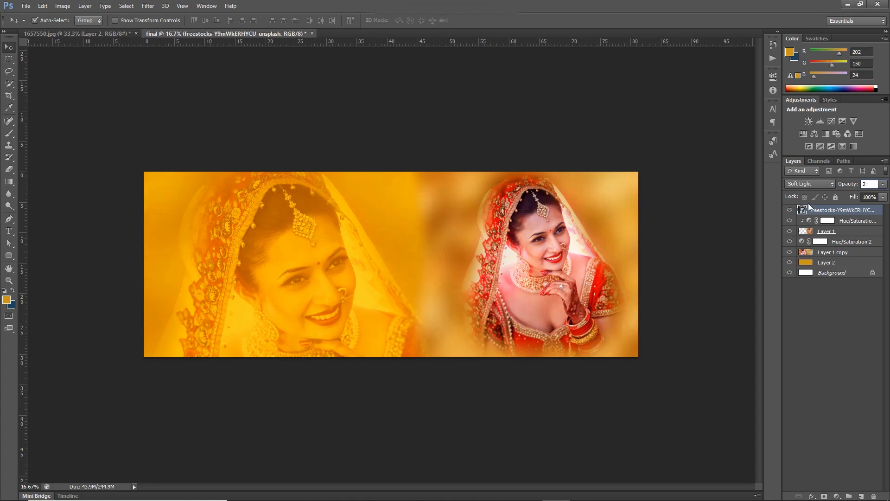
pyautogui.press('BackSpace')
pyautogui.write('30')
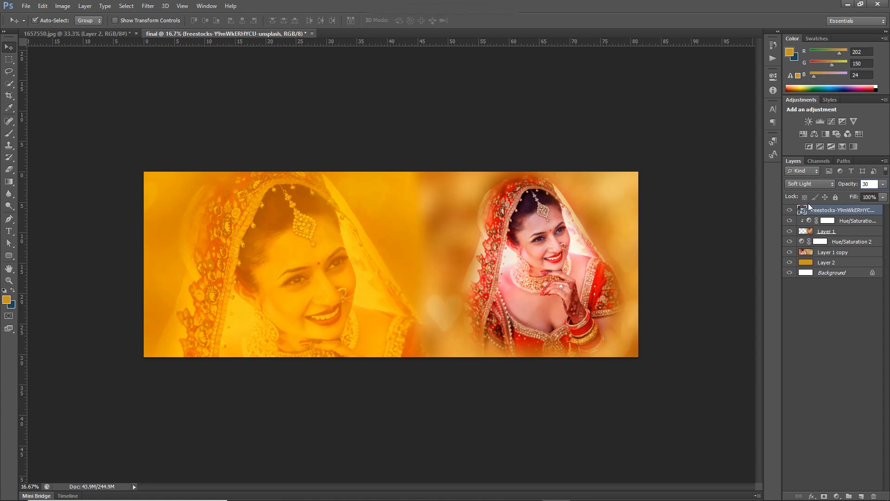
pyautogui.press('BackSpace')
pyautogui.press('BackSpace')
pyautogui.write('40')
# - Reposition the hearts layer so that one faint heart sits between the two brides
pyautogui.moveTo(433, 309); pyautogui.dragTo(443, 277)
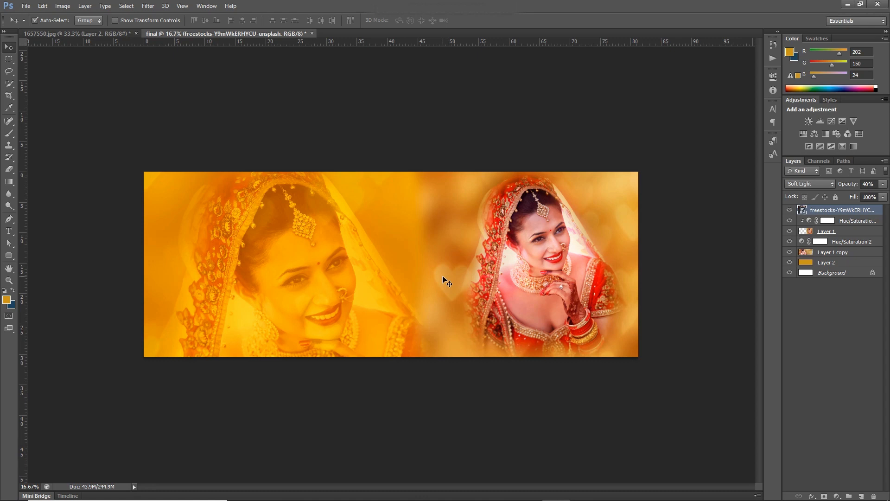
pyautogui.moveTo(447, 277); pyautogui.dragTo(426, 282)
pyautogui.moveTo(274, 264); pyautogui.dragTo(273, 265)
# - Enlarge the faded bride on Layer 1 copy to over 106% and shift it slightly down and right
pyautogui.click(815, 257)
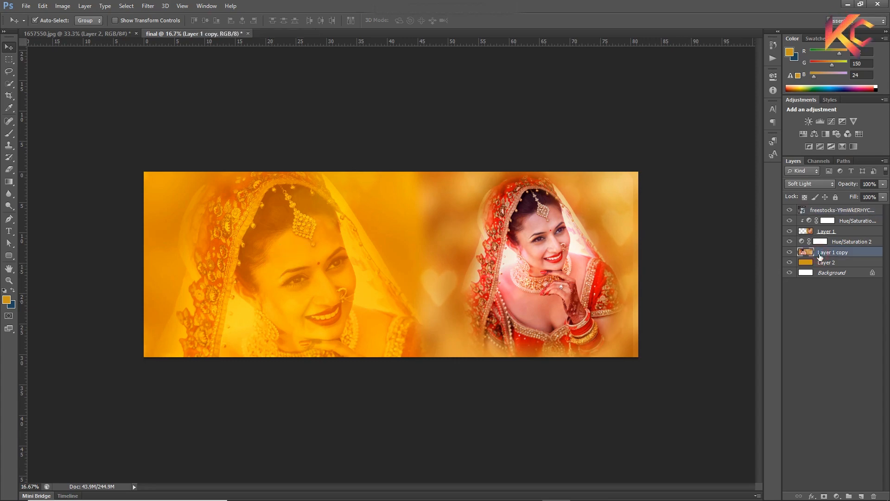
pyautogui.hotkey('ctrl', 't')
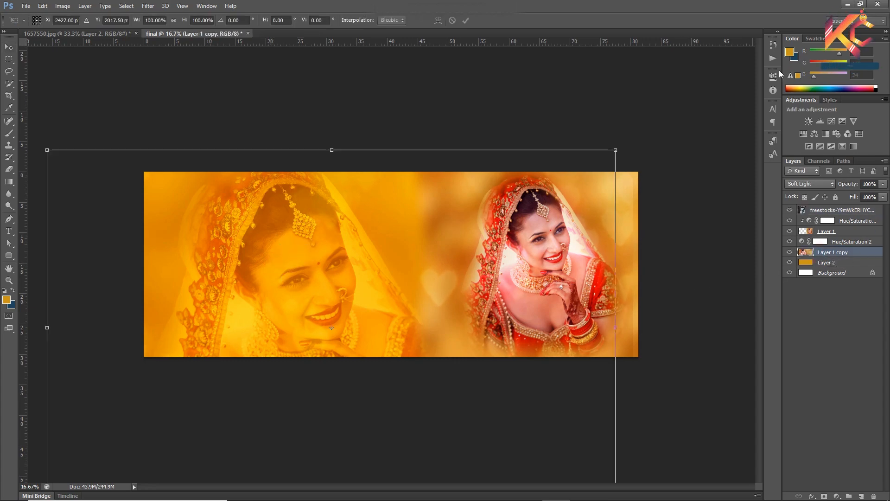
pyautogui.moveTo(616, 149); pyautogui.dragTo(640, 149)
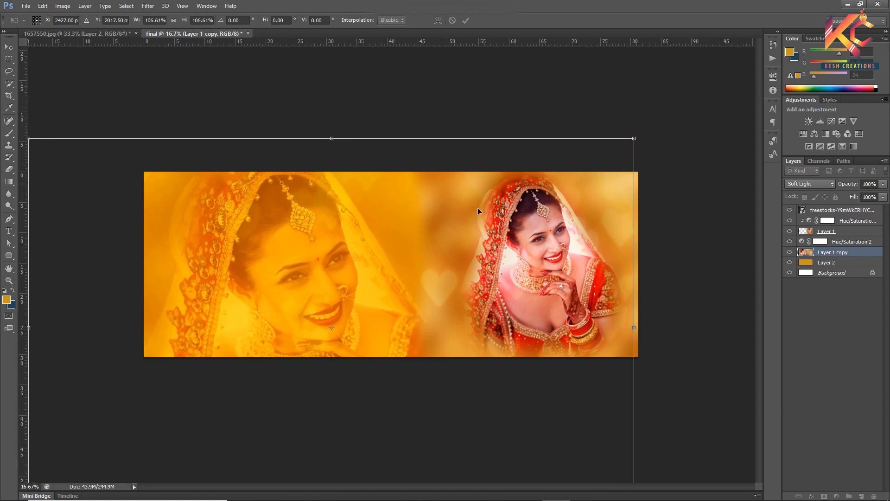
pyautogui.moveTo(367, 261); pyautogui.dragTo(371, 271)
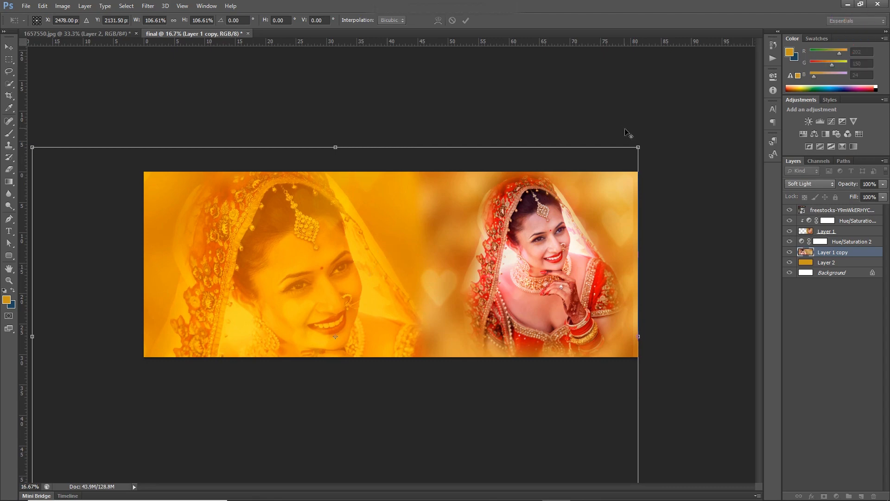
pyautogui.moveTo(638, 148); pyautogui.dragTo(649, 140)
pyautogui.press('Return')
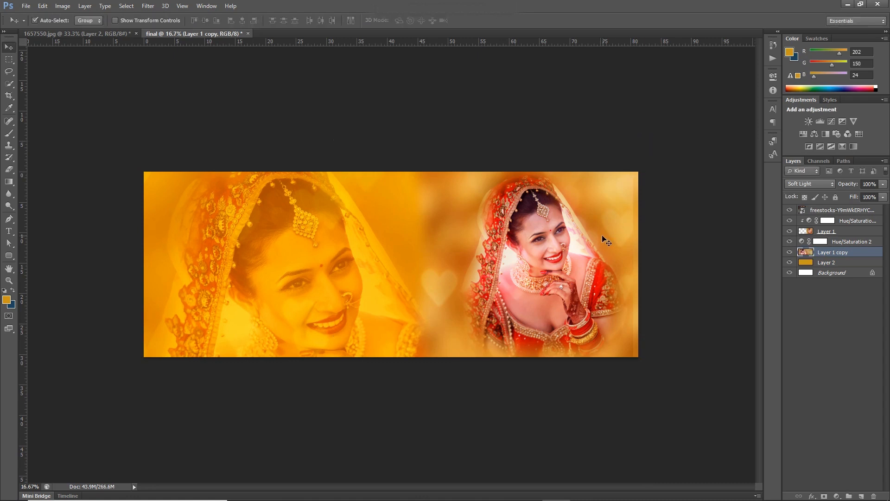
# - Nudge the hearts layer slightly right and check the spread up close
pyautogui.moveTo(434, 238); pyautogui.dragTo(442, 240)
pyautogui.click(596, 403)
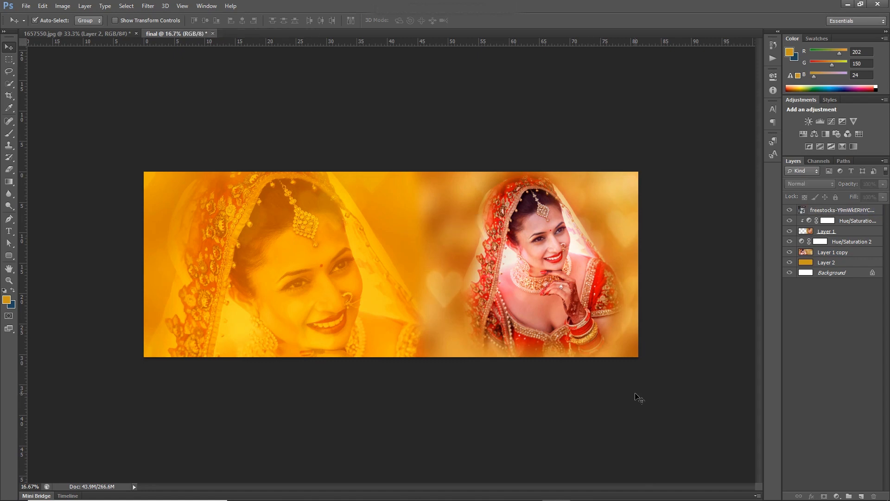
pyautogui.hotkey('ctrl', '+')
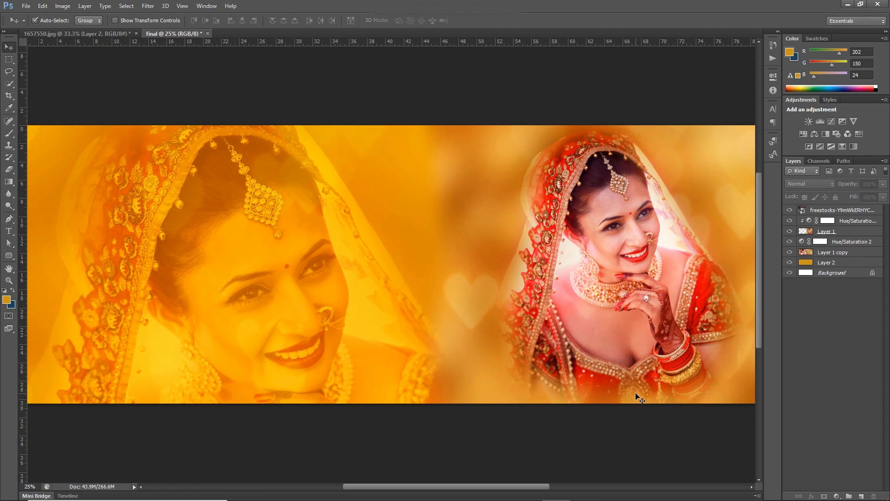
pyautogui.hotkey('ctrl', '-')
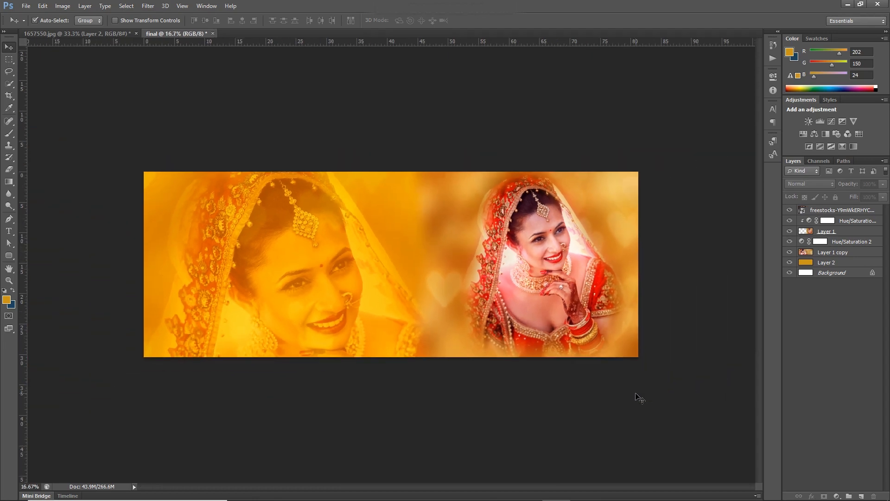
pyautogui.click(570, 282)
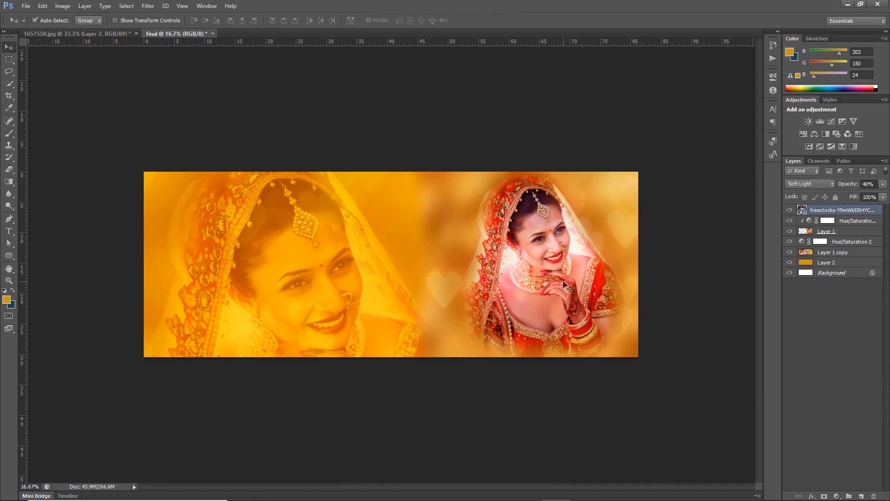
# - Enlarge the Layer 1 bride slightly, with a small counterclockwise rotation and a shift up and left
pyautogui.click(839, 231)
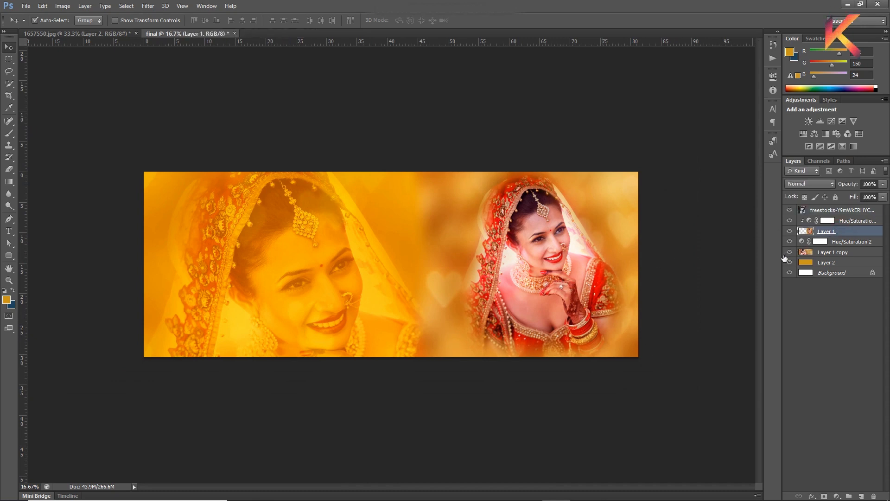
pyautogui.hotkey('ctrl', 't')
pyautogui.moveTo(730, 366); pyautogui.dragTo(751, 352)
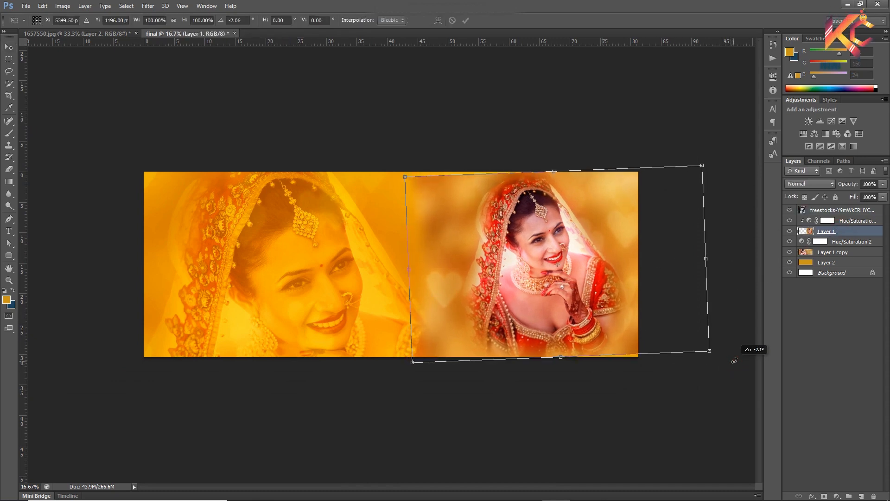
pyautogui.moveTo(620, 321); pyautogui.dragTo(615, 315)
pyautogui.moveTo(707, 344); pyautogui.dragTo(723, 351)
pyautogui.press('Return')
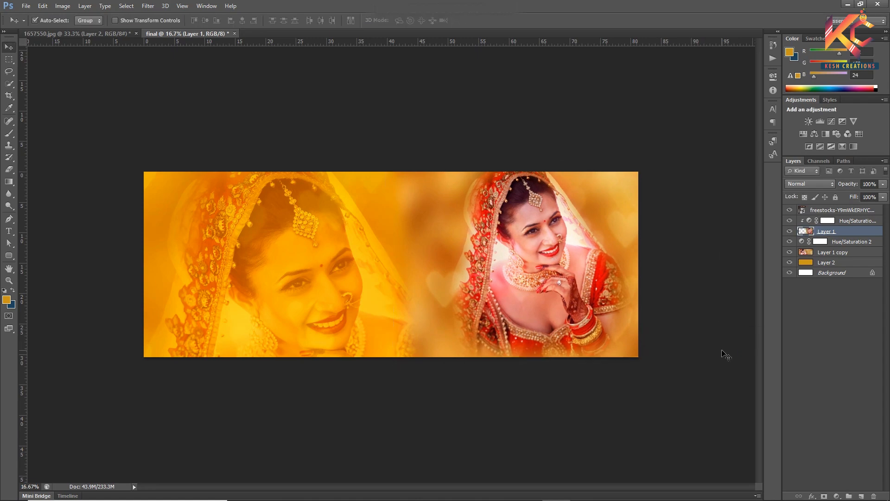
# - Nudge the Layer 1 bride slightly right with the hearts layer temporarily hidden, and show the hearts again
pyautogui.moveTo(532, 286); pyautogui.dragTo(535, 288)
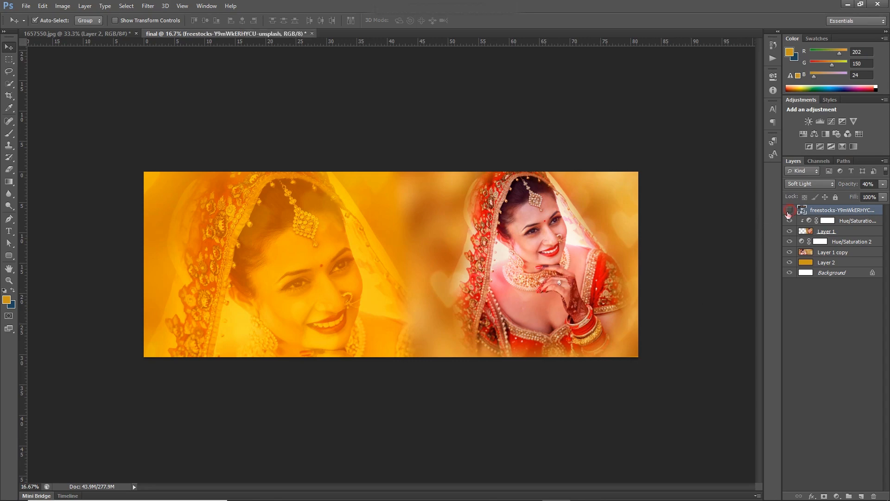
pyautogui.click(790, 210)
pyautogui.moveTo(553, 278); pyautogui.dragTo(555, 278)
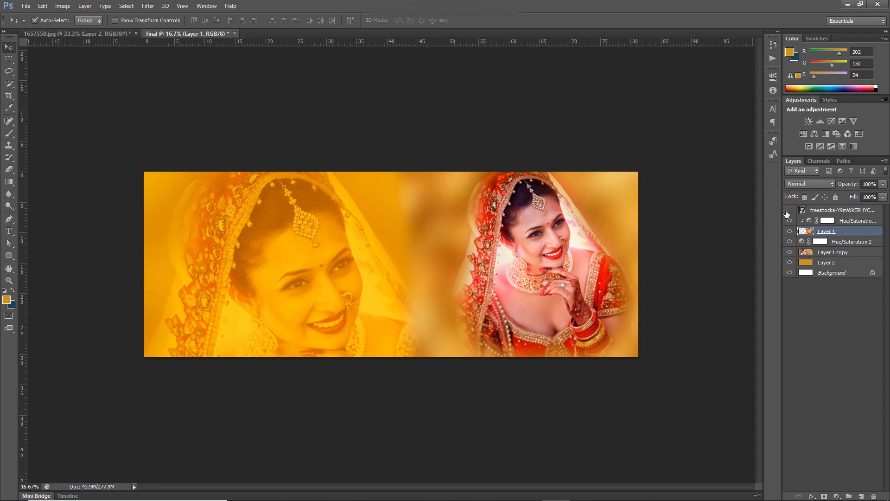
pyautogui.click(789, 210)
pyautogui.click(701, 315)
pyautogui.click(808, 255)
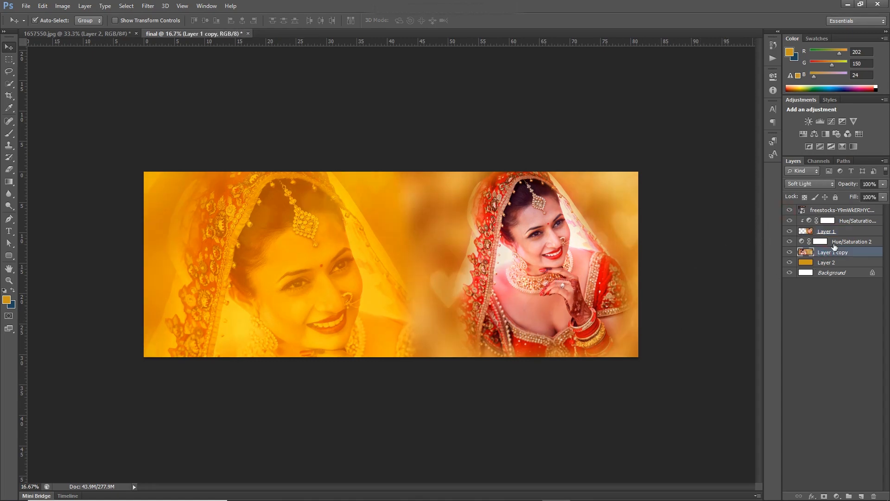
pyautogui.click(840, 245)
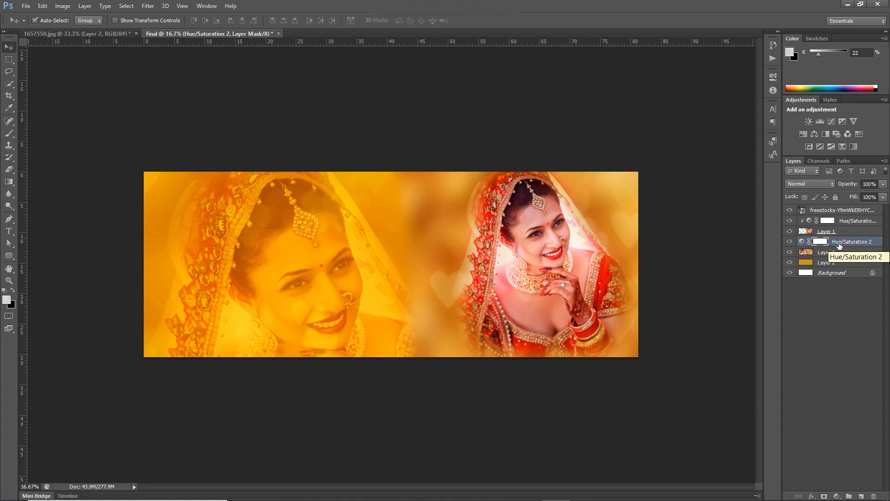
pyautogui.hotkey('ctrl', '+')
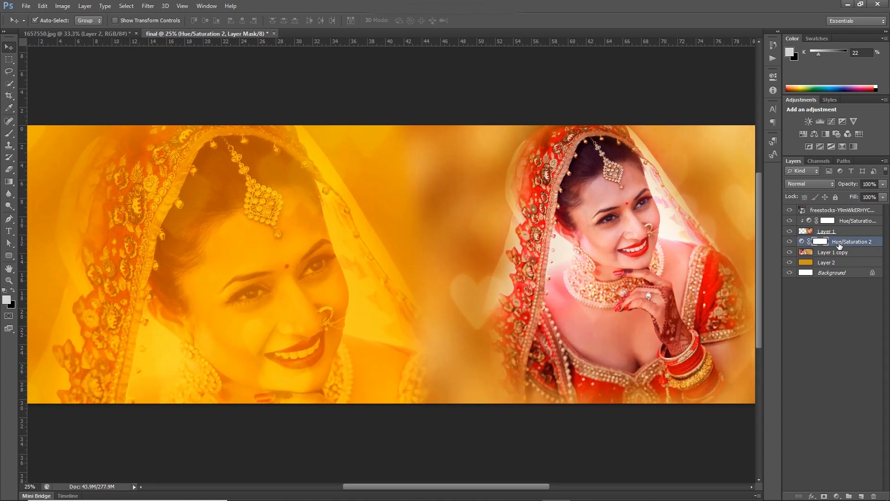
pyautogui.hotkey('ctrl', '-')
pyautogui.hotkey('ctrl', '+')
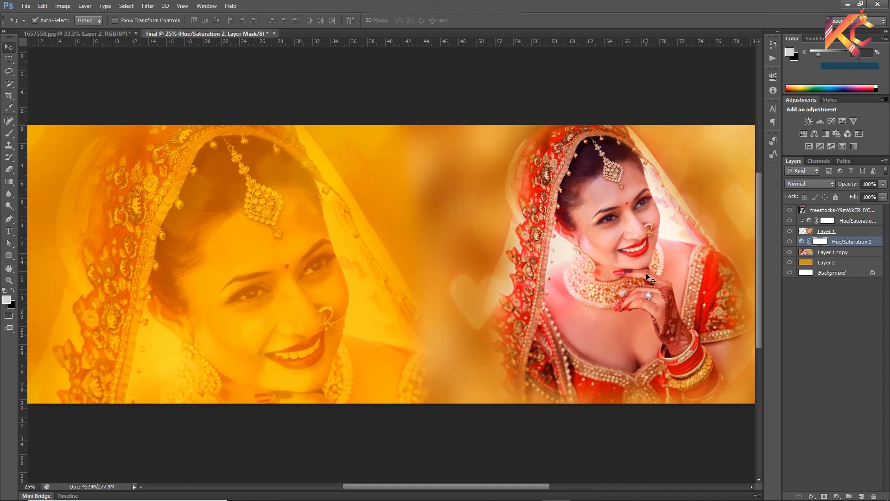
# - Examine the finished album spread and the original bridal portrait at different magnifications
pyautogui.hotkey('ctrl', '-')
pyautogui.hotkey('ctrl', '+')
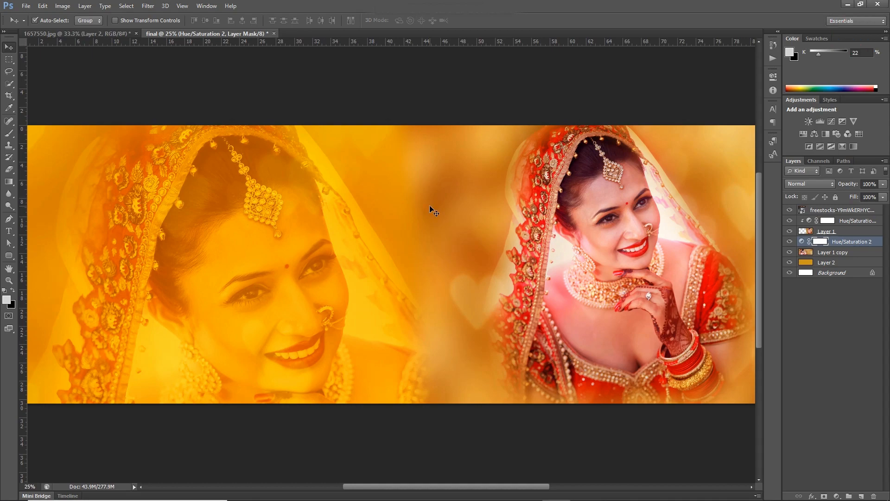
pyautogui.hotkey('ctrl', '-')
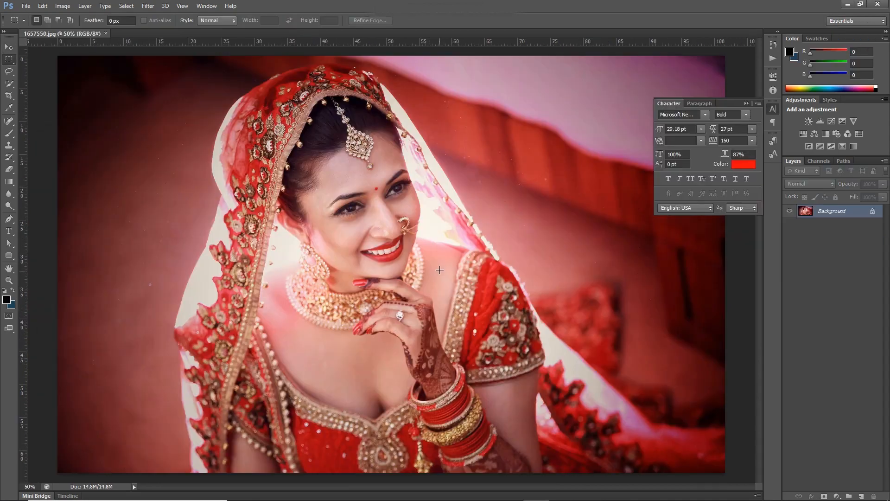
pyautogui.hotkey('ctrl', '+')
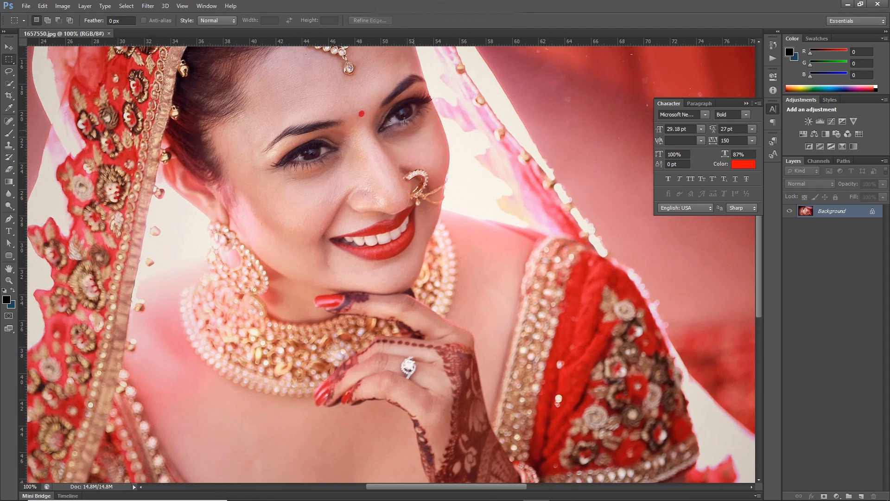
pyautogui.click(6, 48)
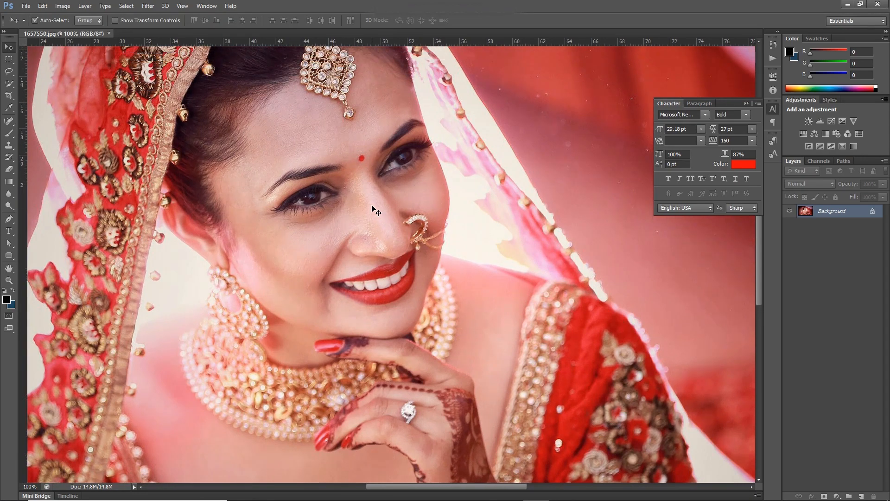
pyautogui.hotkey('ctrl', '-')
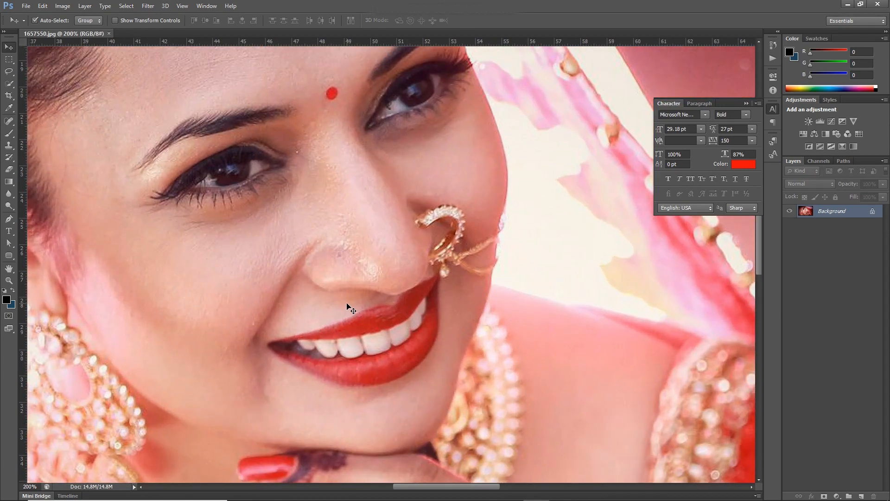
pyautogui.hotkey('ctrl', '-')
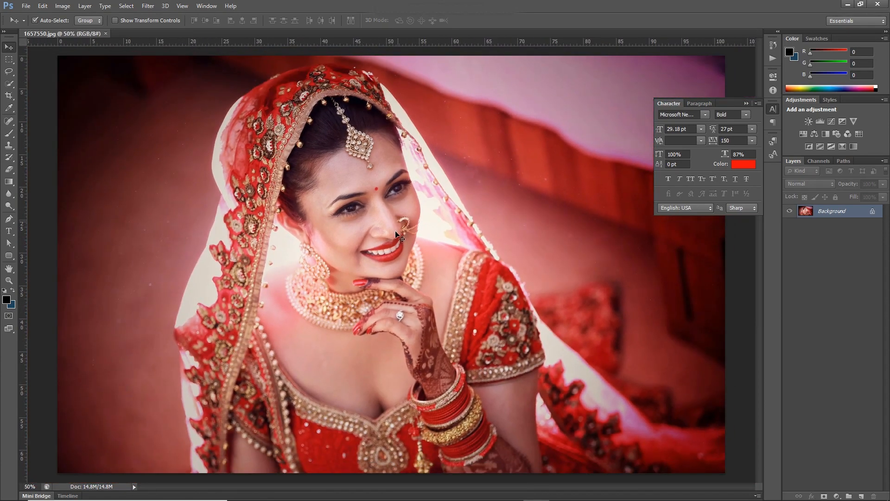
# - Show the adjustment properties and copy a narrow rectangular area around the bride's earring to a new layer
pyautogui.click(206, 5)
pyautogui.click(218, 296)
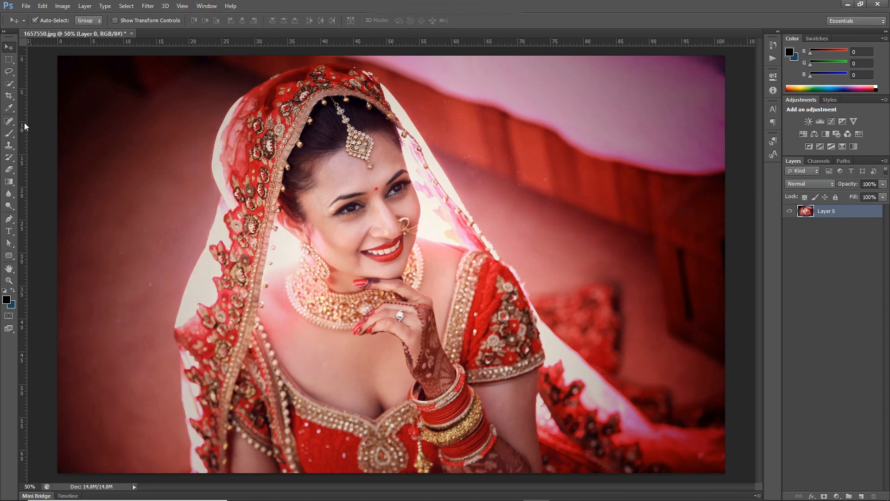
pyautogui.click(9, 60)
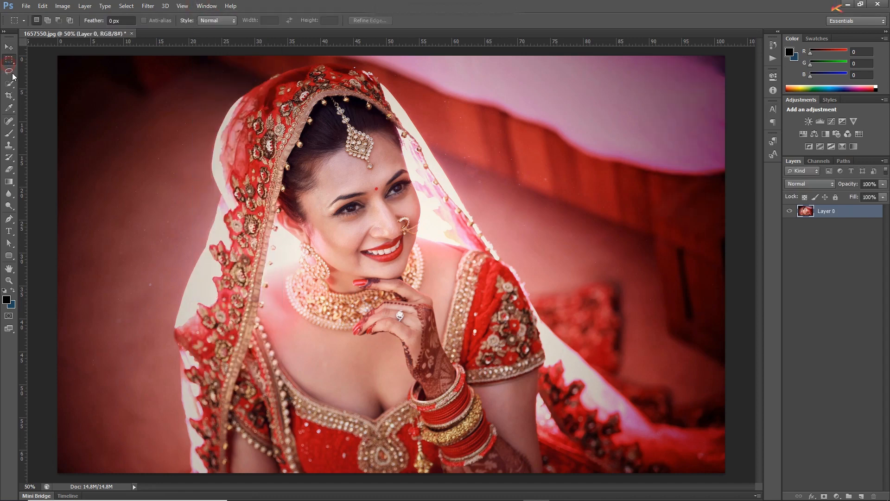
pyautogui.moveTo(259, 227); pyautogui.dragTo(293, 297)
pyautogui.hotkey('shift', 'Right')
pyautogui.hotkey('shift', 'Right')
pyautogui.hotkey('shift', 'Right')
pyautogui.hotkey('shift', 'Right')
pyautogui.hotkey('shift', 'Right')
pyautogui.hotkey('shift', 'Right')
pyautogui.hotkey('shift', 'Right')
pyautogui.hotkey('shift', 'Right')
pyautogui.hotkey('shift', 'Right')
pyautogui.hotkey('shift', 'Right')
pyautogui.hotkey('shift', 'Right')
pyautogui.hotkey('shift', 'Right')
pyautogui.hotkey('shift', 'Right')
pyautogui.hotkey('shift', 'Right')
pyautogui.hotkey('shift', 'Right')
pyautogui.hotkey('shift', 'Right')
pyautogui.hotkey('shift', 'Right')
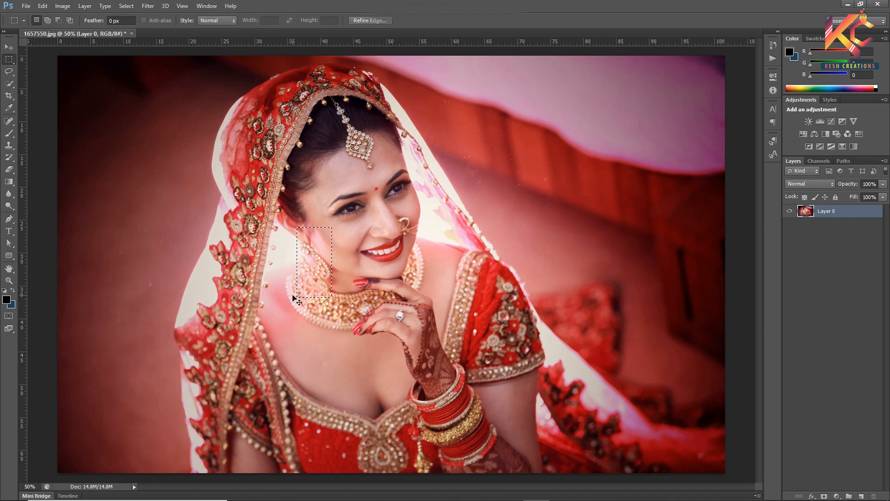
pyautogui.hotkey('ctrl', 'j')
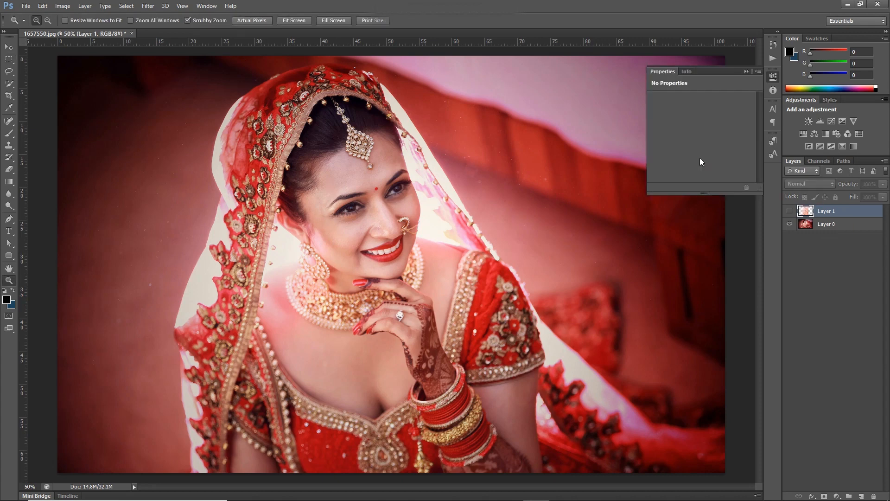
# - Add a Hue/Saturation adjustment layer above the hidden Layer 1 and target its Magentas range
pyautogui.hotkey('ctrl', '1')
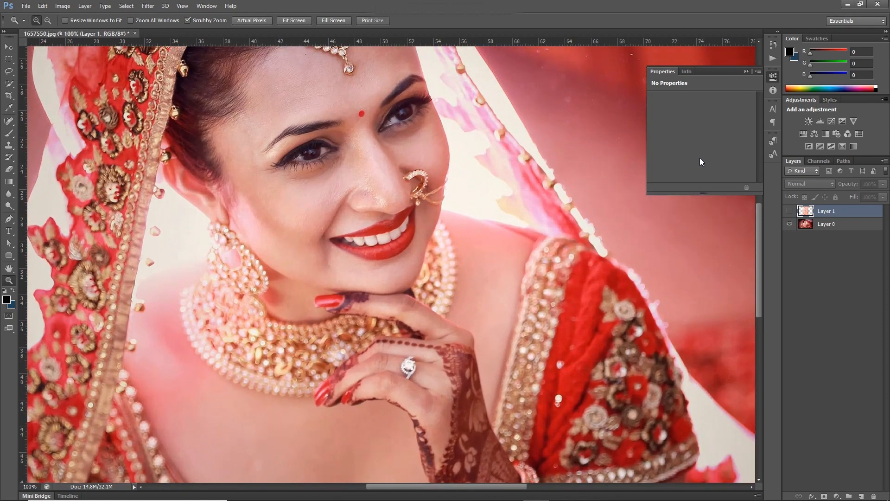
pyautogui.click(663, 71)
pyautogui.click(837, 496)
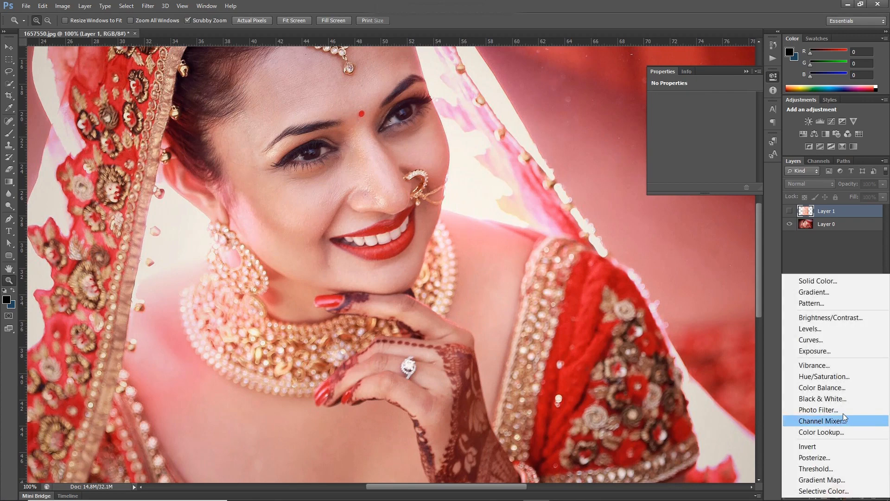
pyautogui.click(843, 372)
pyautogui.click(722, 112)
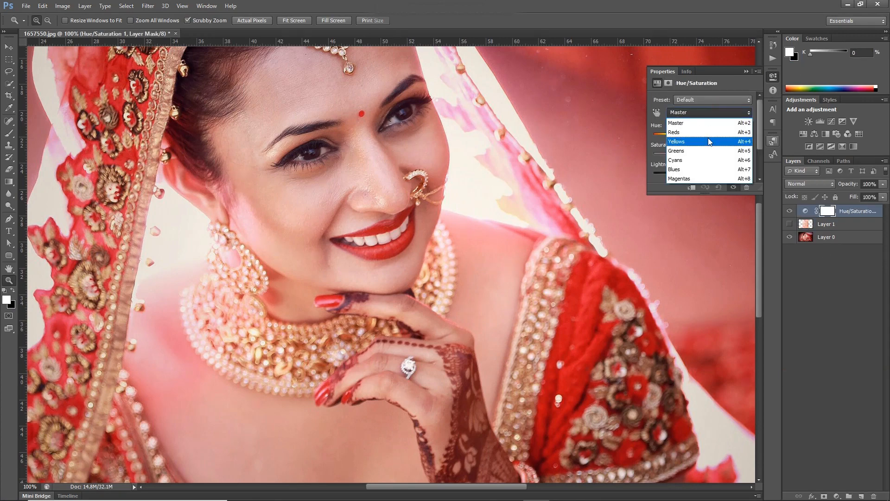
pyautogui.click(697, 179)
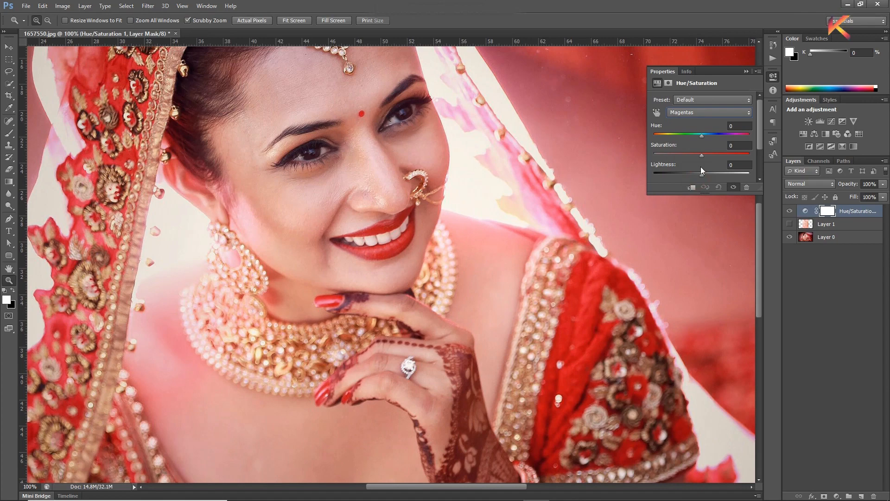
# - Try desaturating the yellows to -100 by sampling the necklace directly on the image, and undo it
pyautogui.click(657, 113)
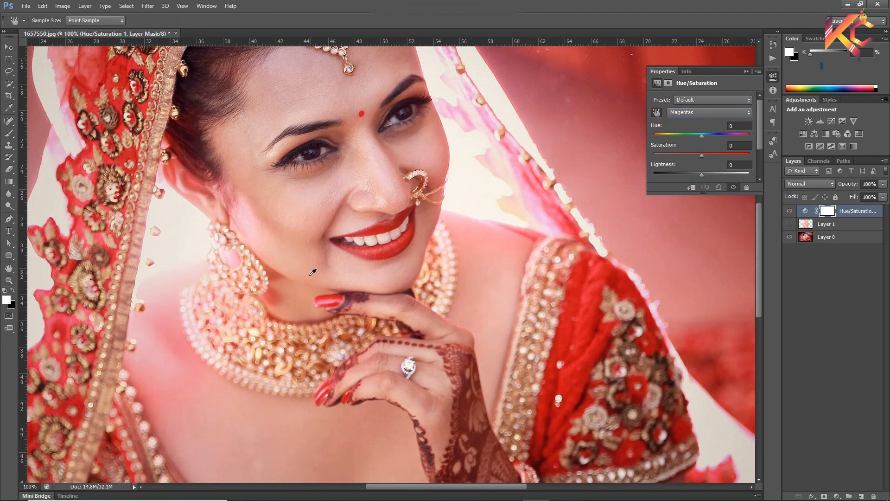
pyautogui.moveTo(281, 364); pyautogui.dragTo(169, 362)
pyautogui.hotkey('ctrl', '-')
pyautogui.hotkey('ctrl', '-')
pyautogui.hotkey('ctrl', '+')
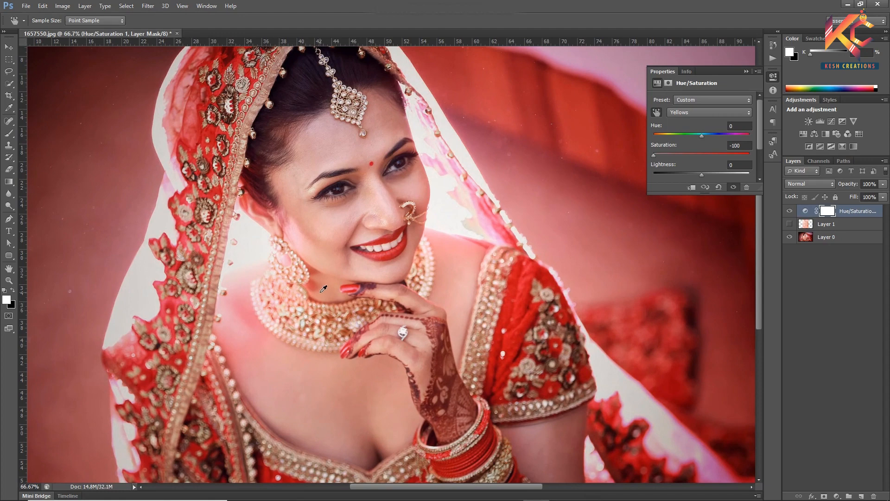
pyautogui.hotkey('ctrl', 'z')
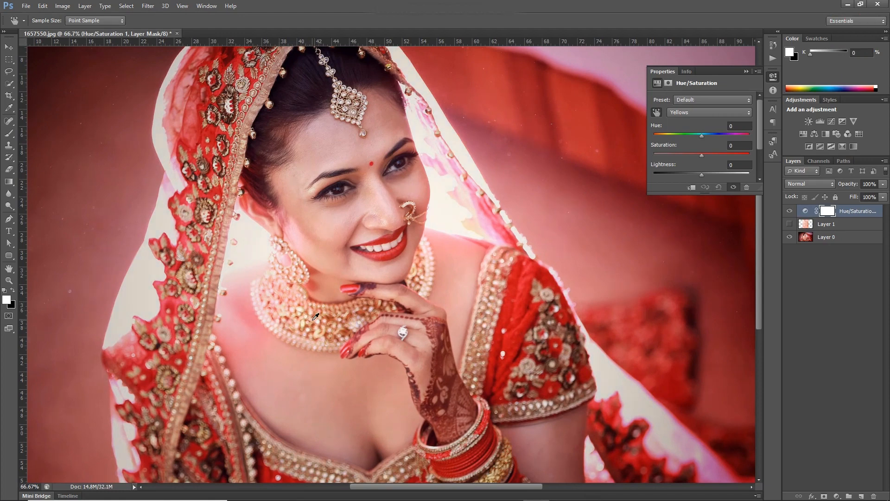
# - Try two more on-image saturation adjustments sampled from the necklace, switching the color range in between, and undo both
pyautogui.moveTo(316, 317); pyautogui.dragTo(278, 329)
pyautogui.hotkey('ctrl', 'z')
pyautogui.click(700, 112)
pyautogui.click(701, 169)
pyautogui.moveTo(309, 315); pyautogui.dragTo(379, 317)
pyautogui.hotkey('ctrl', 'z')
# - Set the saturation of the Yellows range to +100 in the Hue/Saturation adjustment
pyautogui.click(705, 111)
pyautogui.click(688, 142)
pyautogui.moveTo(737, 155); pyautogui.dragTo(757, 153)
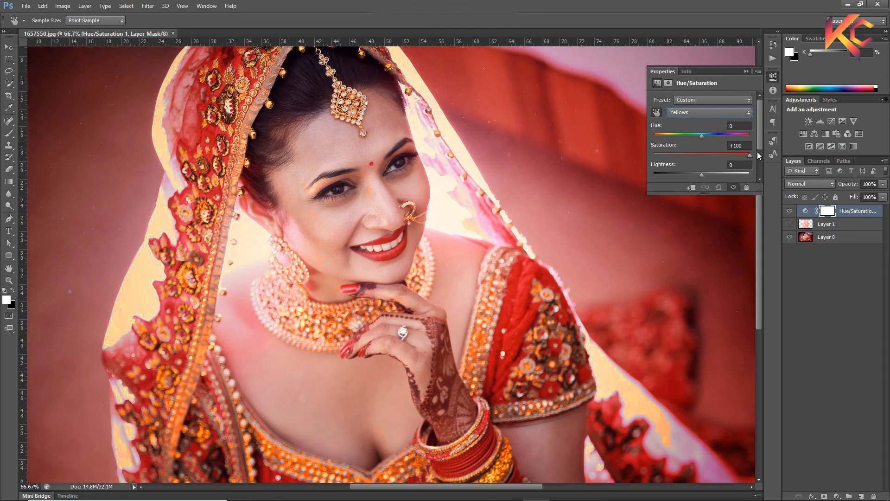
# - Set the saturation of the Reds range to -100 and check the whole portrait
pyautogui.click(713, 114)
pyautogui.click(696, 131)
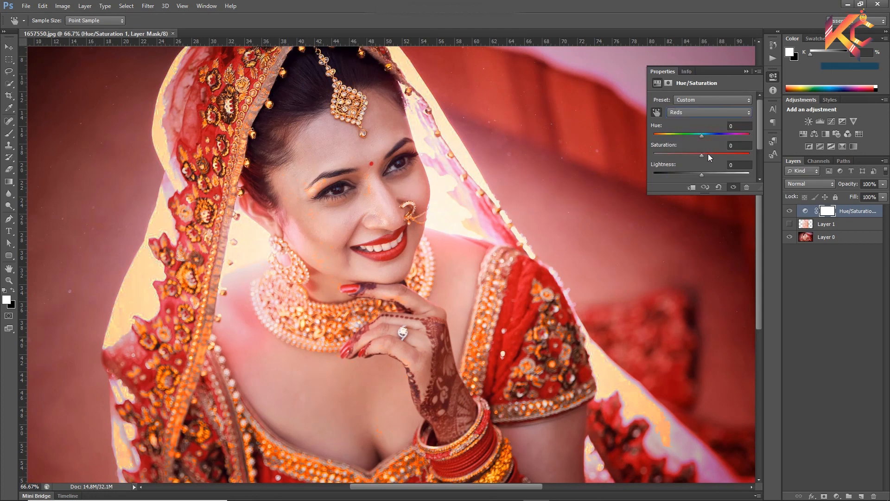
pyautogui.moveTo(703, 154); pyautogui.dragTo(649, 172)
pyautogui.hotkey('ctrl', '-')
pyautogui.hotkey('ctrl', '-')
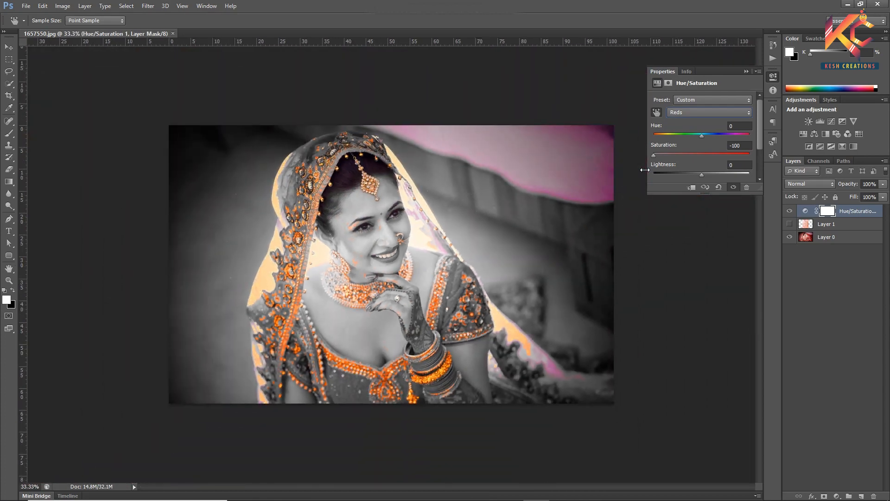
pyautogui.hotkey('ctrl', '+')
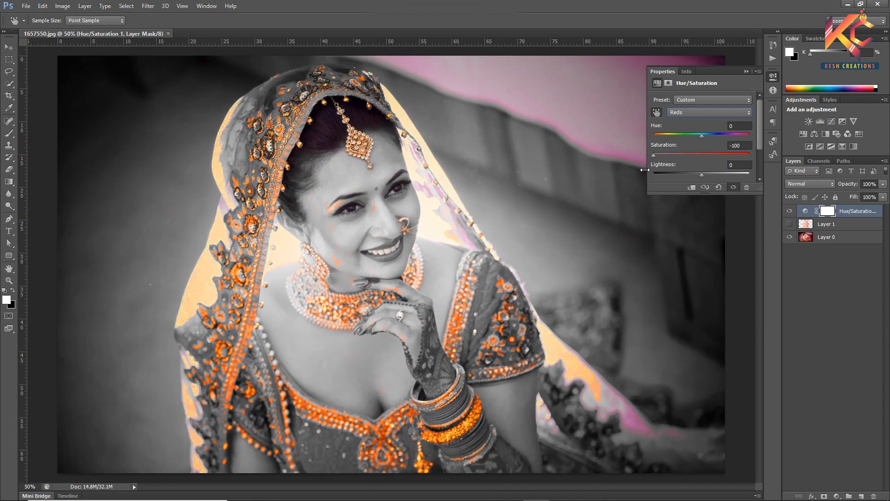